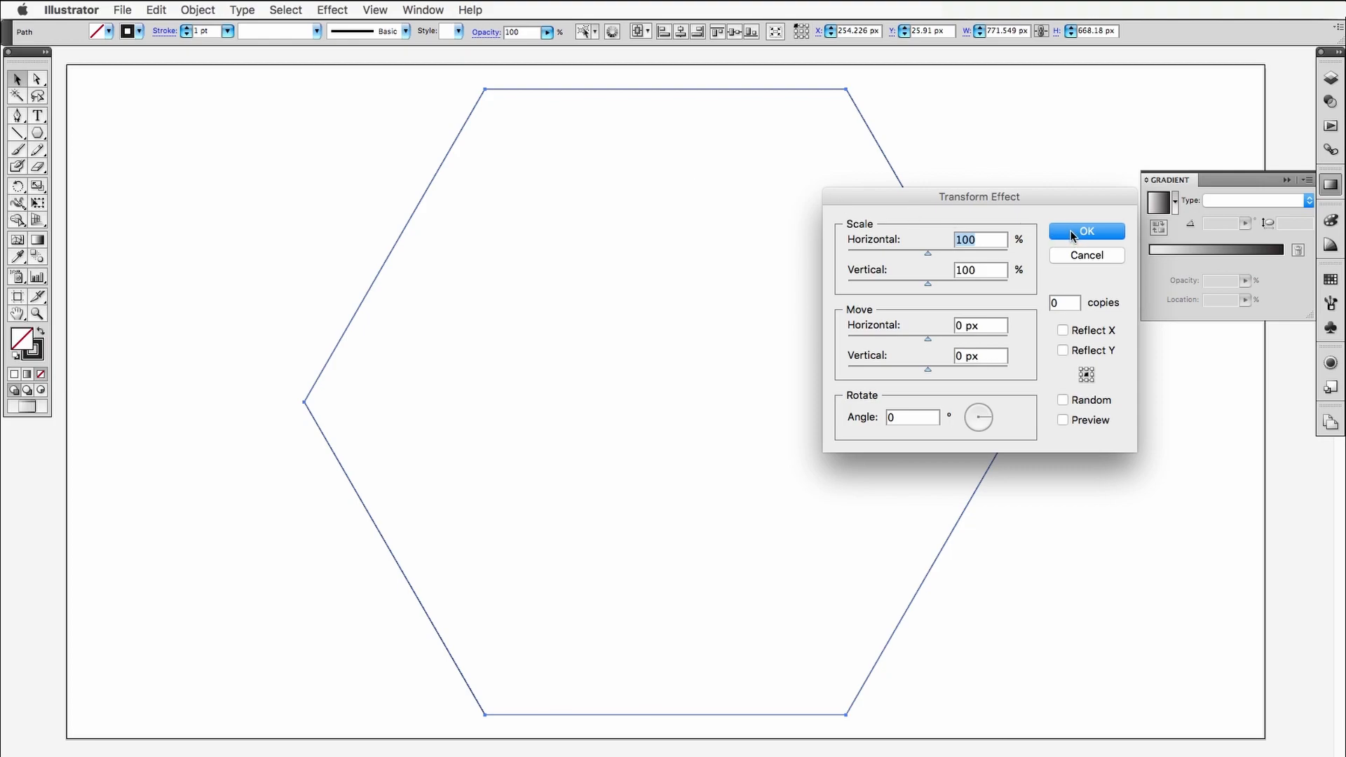
Step: Turn on the preview of the Transform effect and set the number of copies to 5
{"action": "left_click", "coordinate": [1074, 422]}
{"action": "left_click", "coordinate": [1078, 304]}
{"action": "key", "text": "Up"}
{"action": "key", "text": "Up"}
{"action": "key", "text": "Up"}
Step: Reduce the horizontal scale of the hexagon copies to 92%
{"action": "key", "text": "shift+Tab"}
{"action": "key", "text": "shift+Tab"}
{"action": "key", "text": "shift+Tab"}
{"action": "key", "text": "shift+Tab"}
{"action": "key", "text": "shift+Tab"}
{"action": "key", "text": "Down"}
{"action": "key", "text": "Down"}
{"action": "key", "text": "Down"}
{"action": "key", "text": "Down"}
{"action": "key", "text": "Down"}
{"action": "key", "text": "Down"}
{"action": "key", "text": "Down"}
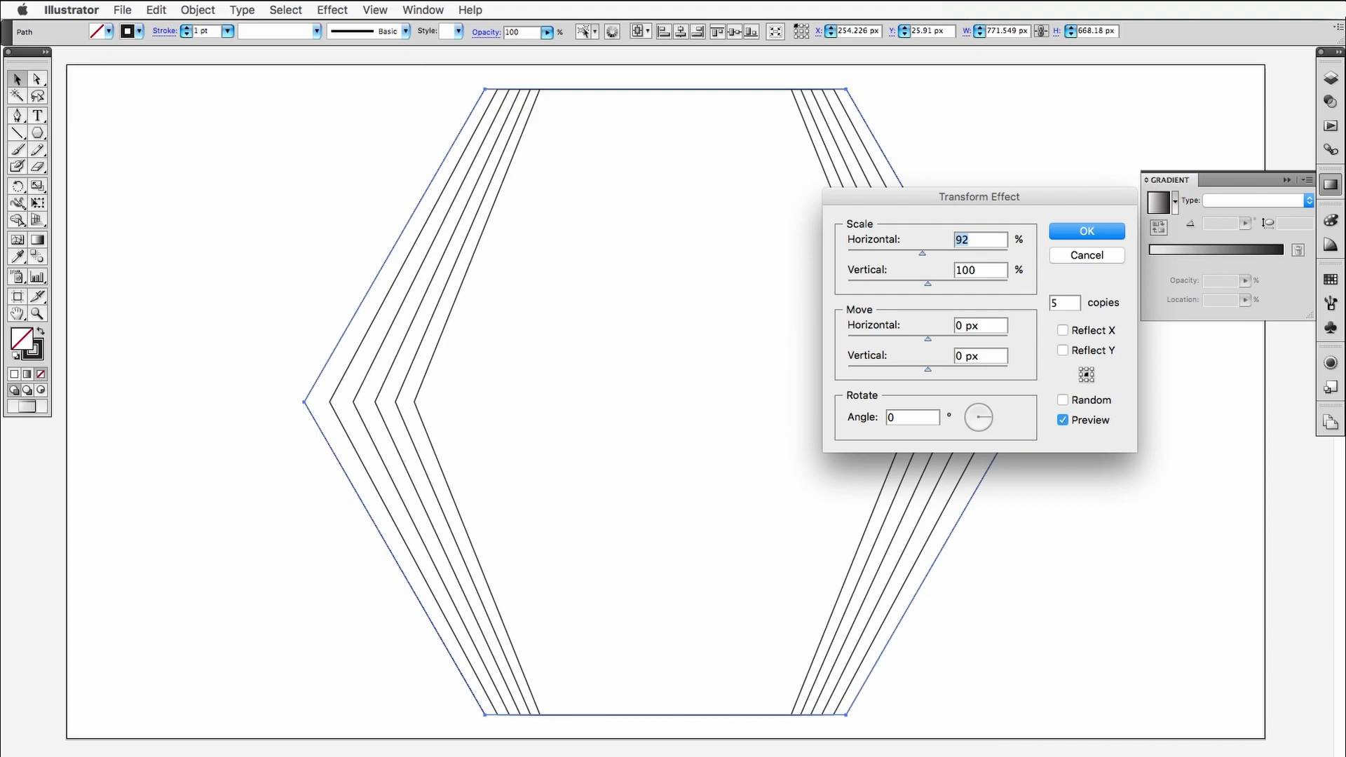
Step: Reduce the vertical scale of the hexagon copies to 92% as well
{"action": "key", "text": "Tab"}
{"action": "key", "text": "Down"}
{"action": "key", "text": "Down"}
{"action": "key", "text": "Down"}
{"action": "key", "text": "Down"}
{"action": "key", "text": "Down"}
{"action": "key", "text": "Down"}
{"action": "key", "text": "Down"}
{"action": "key", "text": "Down"}
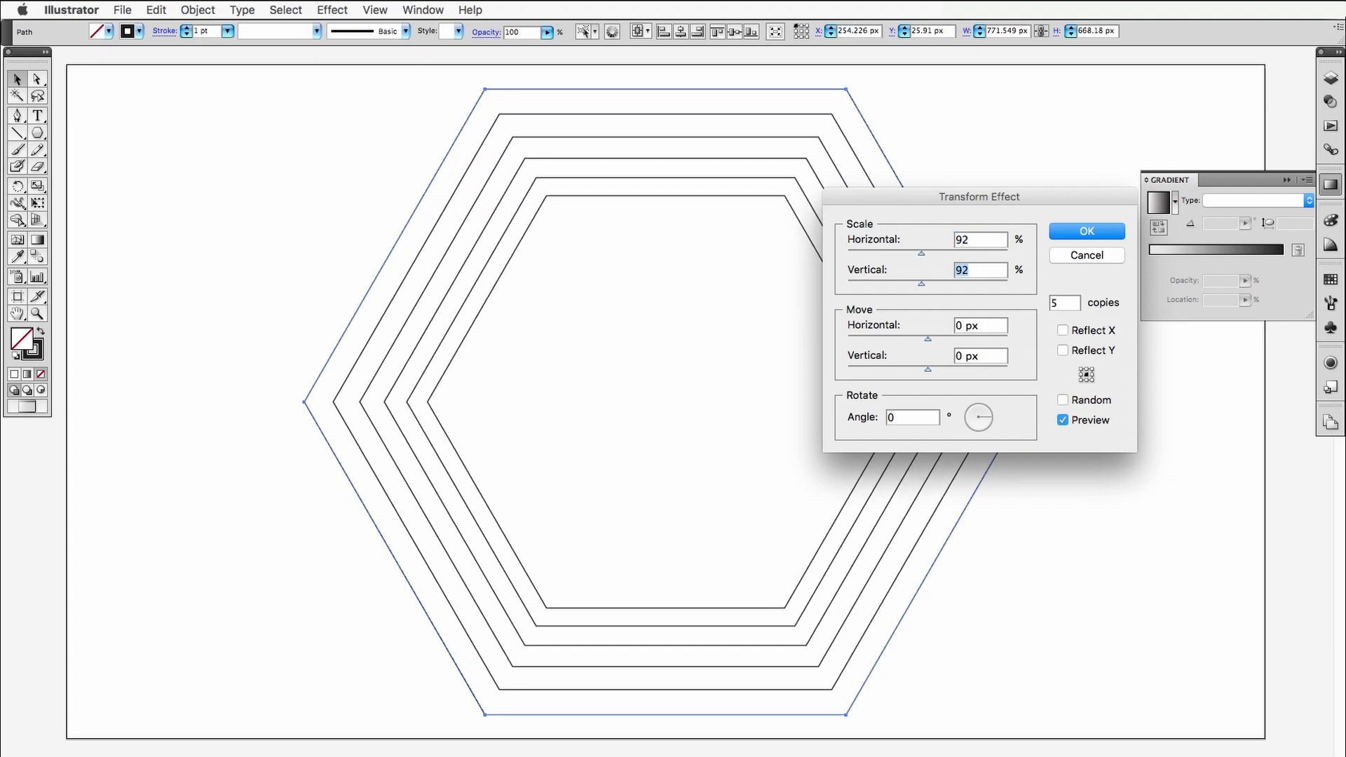
Step: Set the Transform effect's rotation angle to -5° and the number of copies to 18
{"action": "key", "text": "Tab"}
{"action": "key", "text": "Tab"}
{"action": "key", "text": "Tab"}
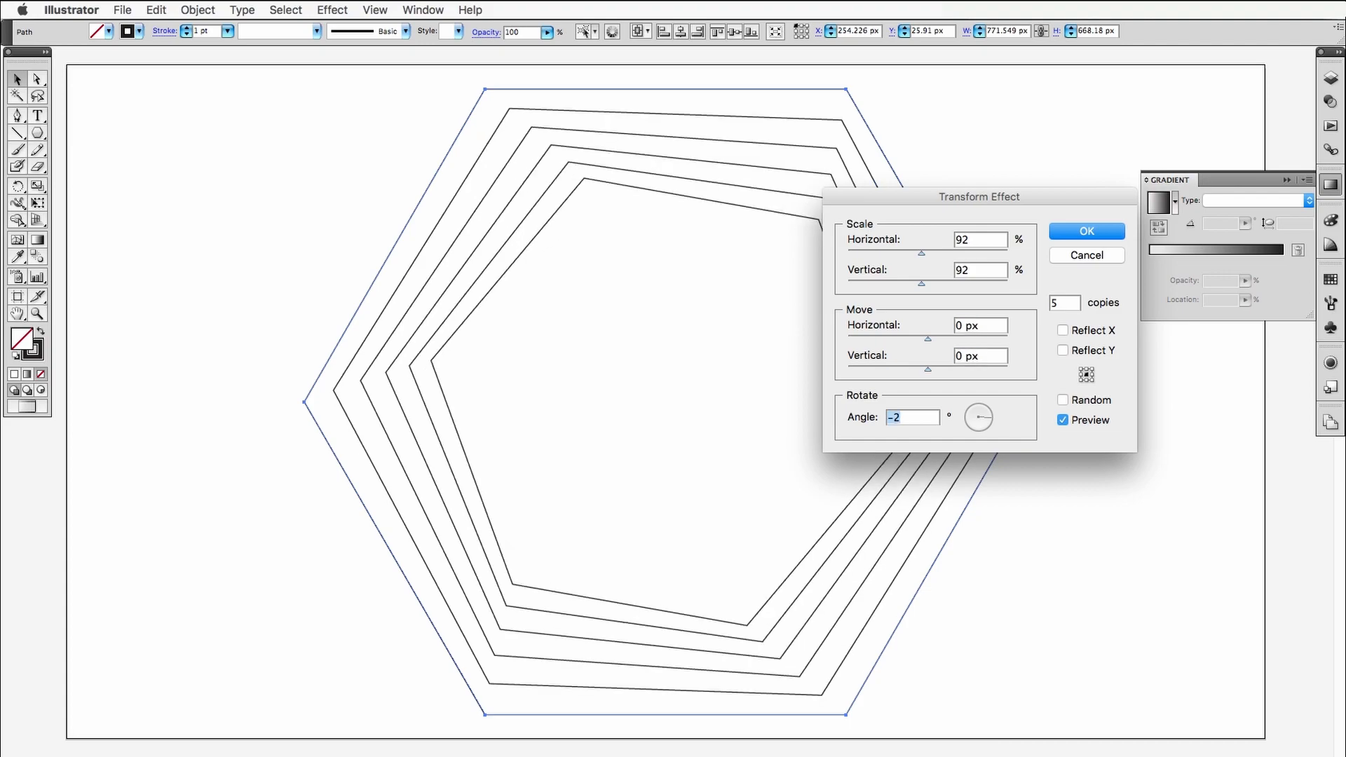
{"action": "key", "text": "Down"}
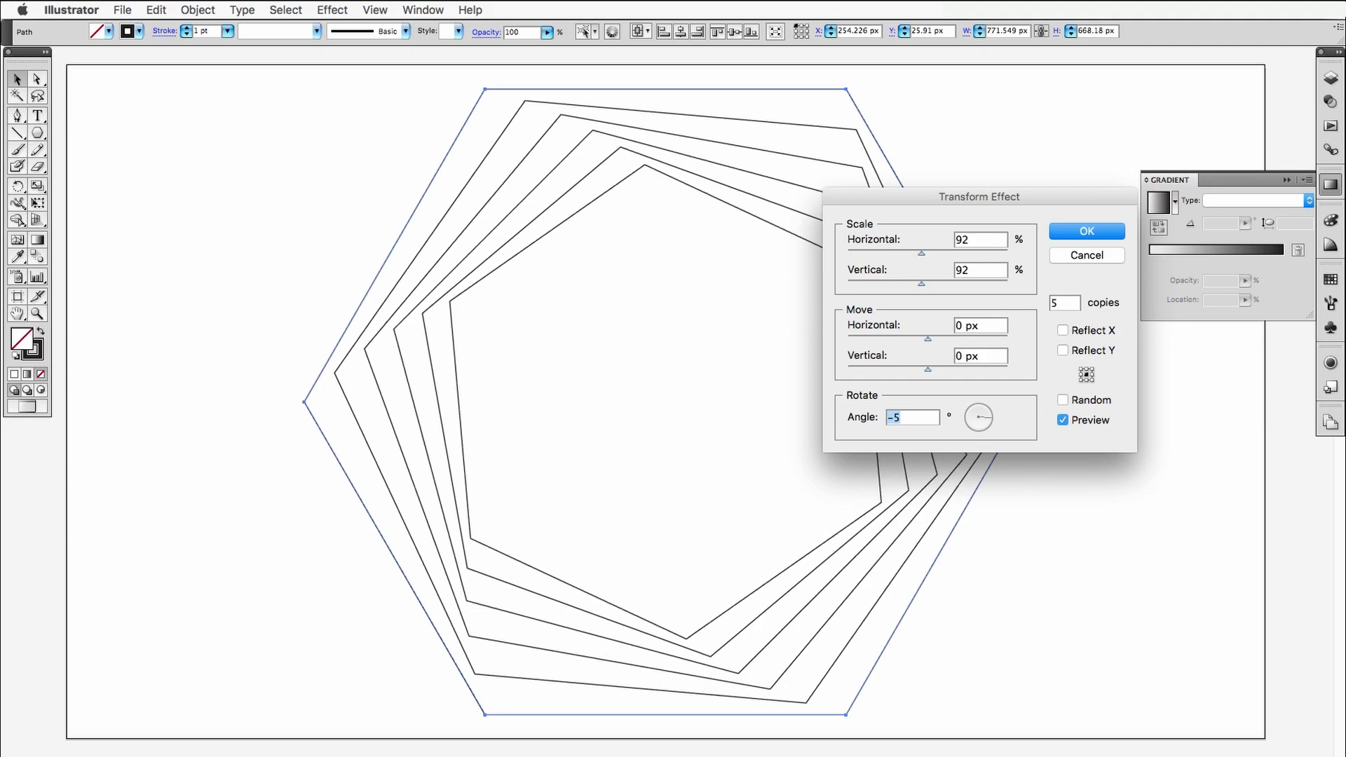
{"action": "key", "text": "Tab"}
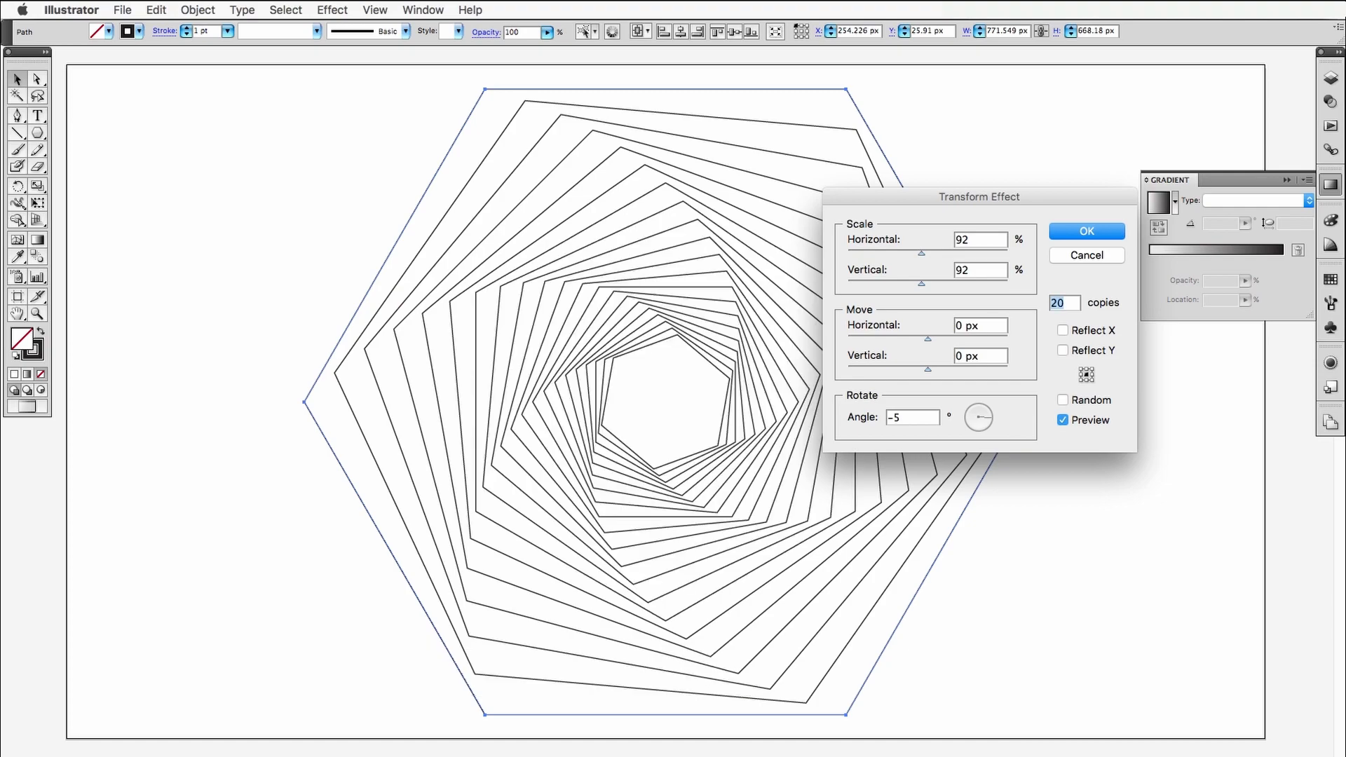
{"action": "key", "text": "Down"}
Step: Reduce both the horizontal and vertical scale of the copies to 88%
{"action": "key", "text": "shift+Tab"}
{"action": "key", "text": "shift+Tab"}
{"action": "key", "text": "shift+Tab"}
{"action": "key", "text": "shift+Tab"}
{"action": "key", "text": "shift+Tab"}
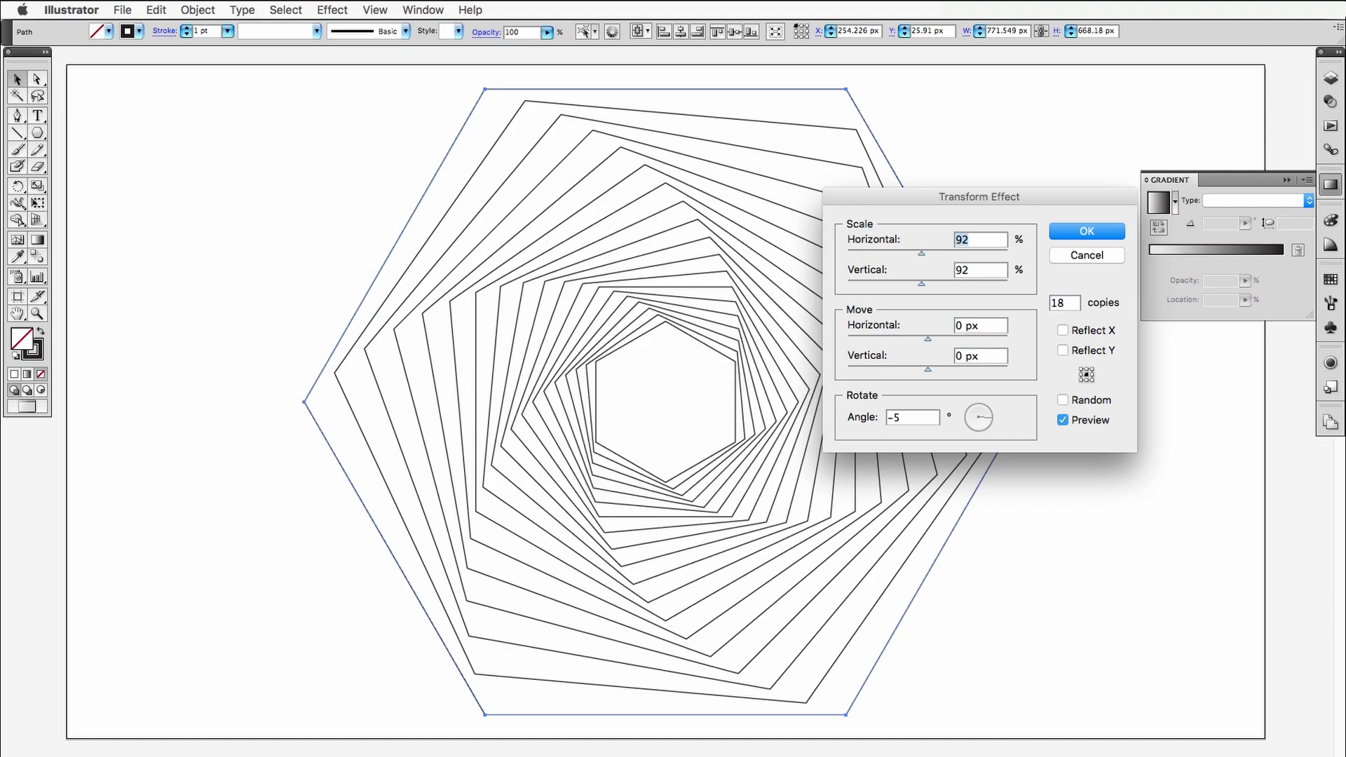
{"action": "key", "text": "Down"}
{"action": "key", "text": "Down"}
{"action": "key", "text": "Tab"}
{"action": "key", "text": "Down"}
{"action": "key", "text": "Down"}
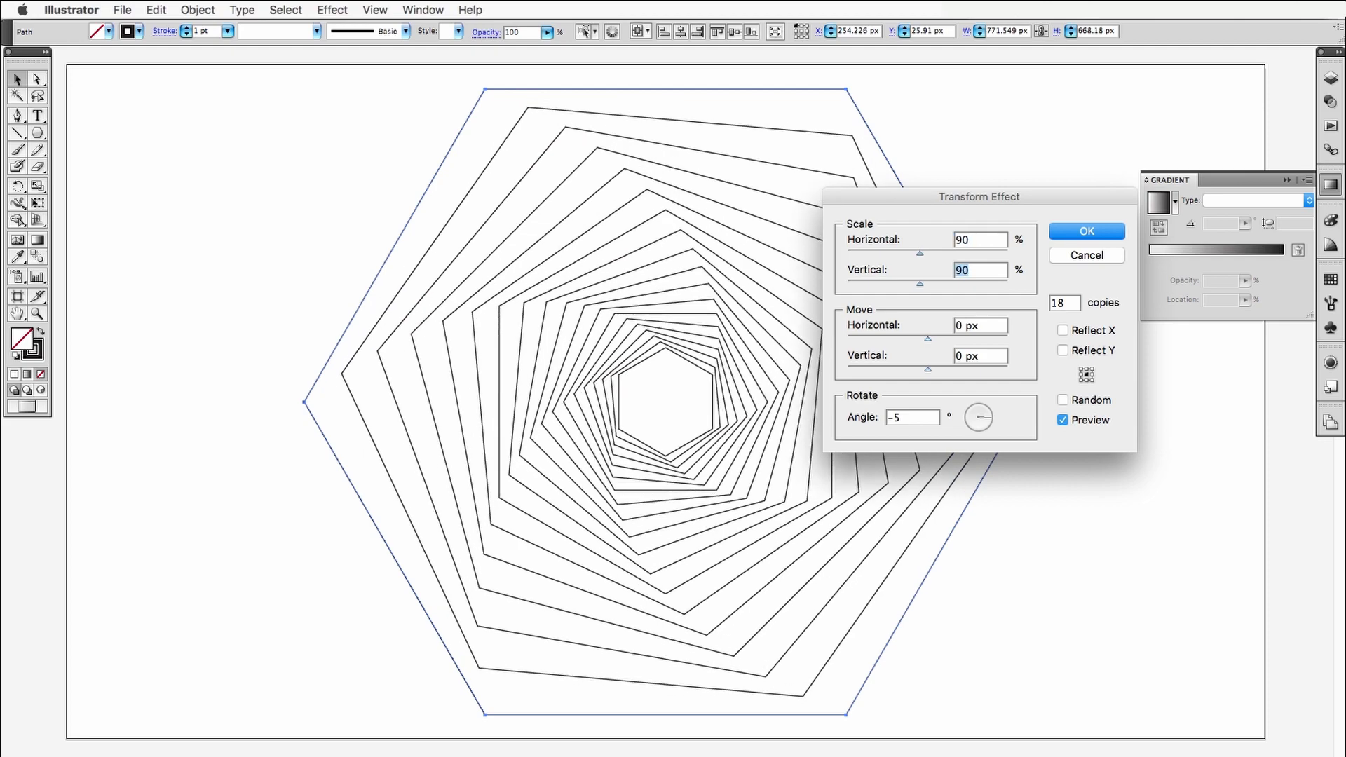
{"action": "key", "text": "Down"}
{"action": "key", "text": "shift+Tab"}
{"action": "key", "text": "Down"}
{"action": "key", "text": "Down"}
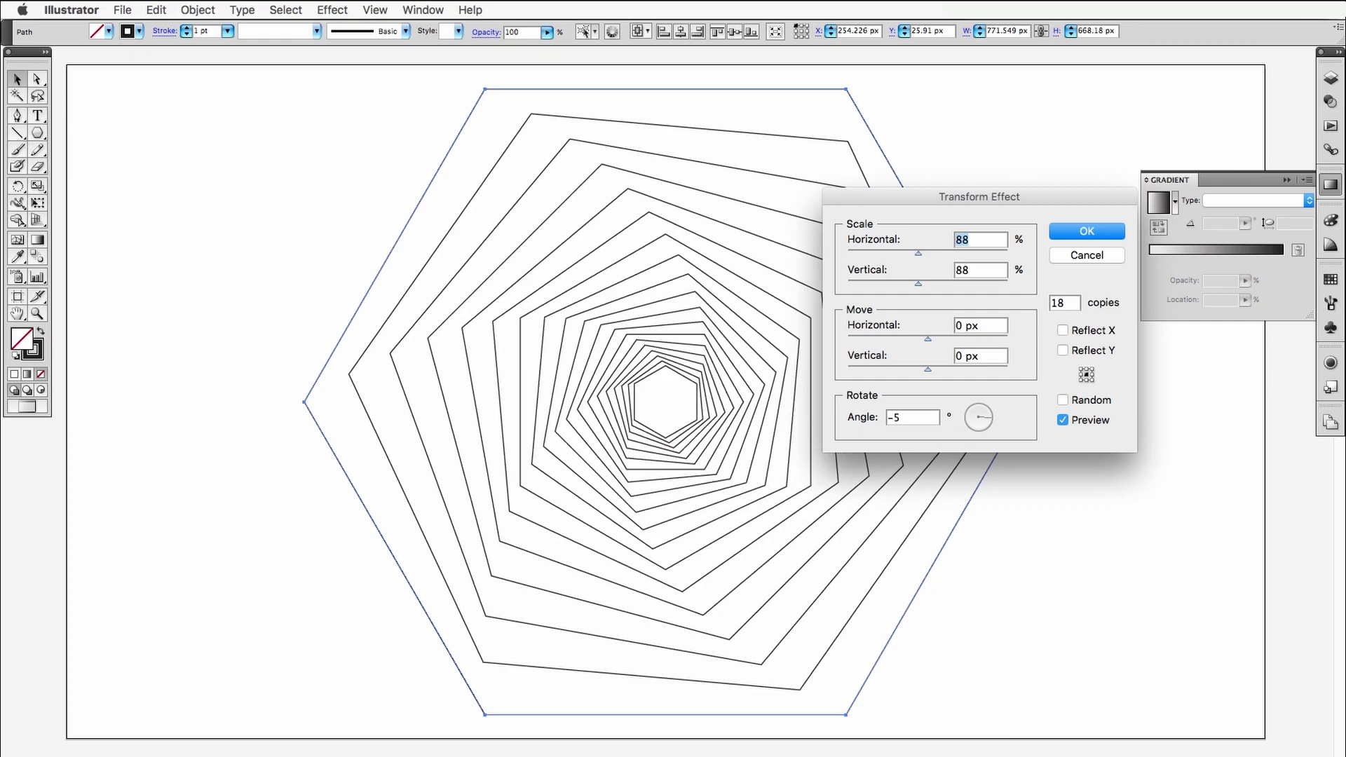
Step: Try a rotation angle of -3°, return it to -5° and apply the Transform effect
{"action": "key", "text": "Tab"}
{"action": "key", "text": "Tab"}
{"action": "key", "text": "Tab"}
{"action": "key", "text": "Tab"}
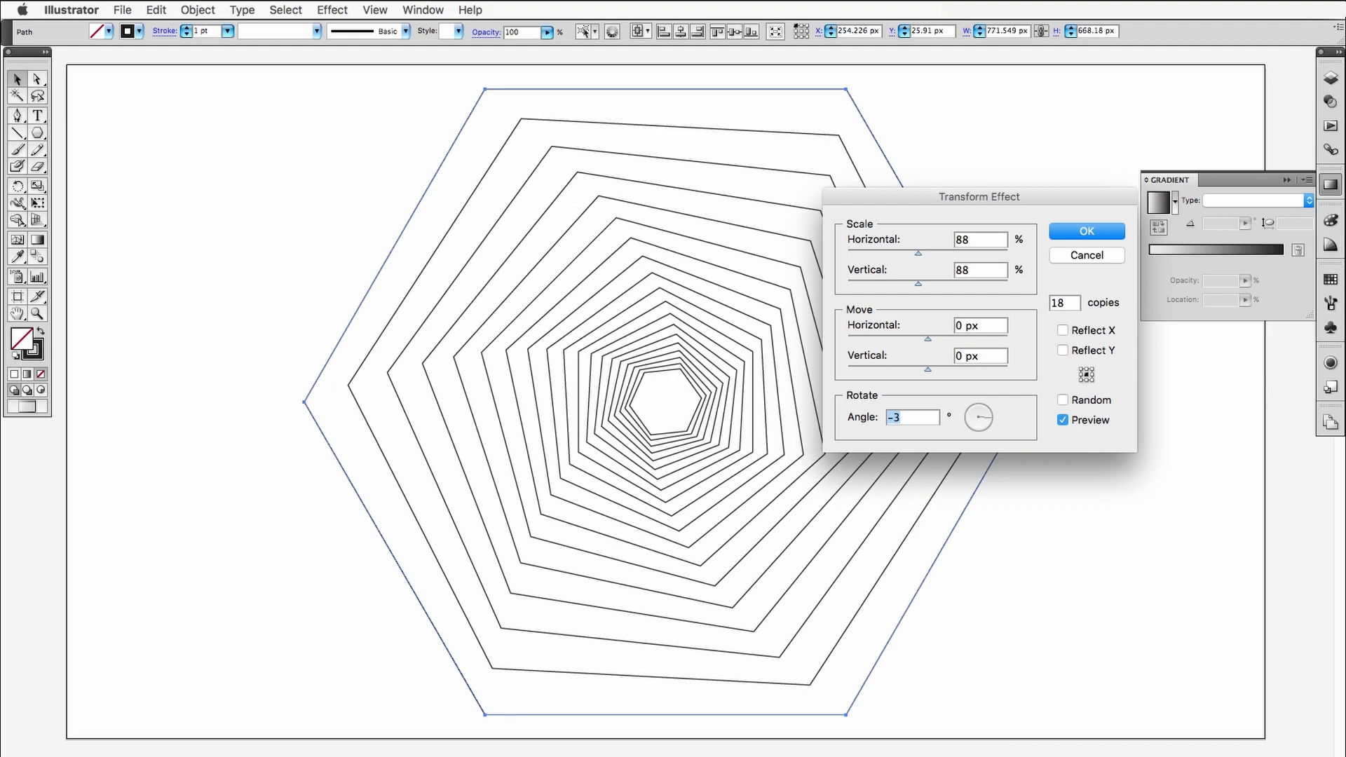
{"action": "key", "text": "Down"}
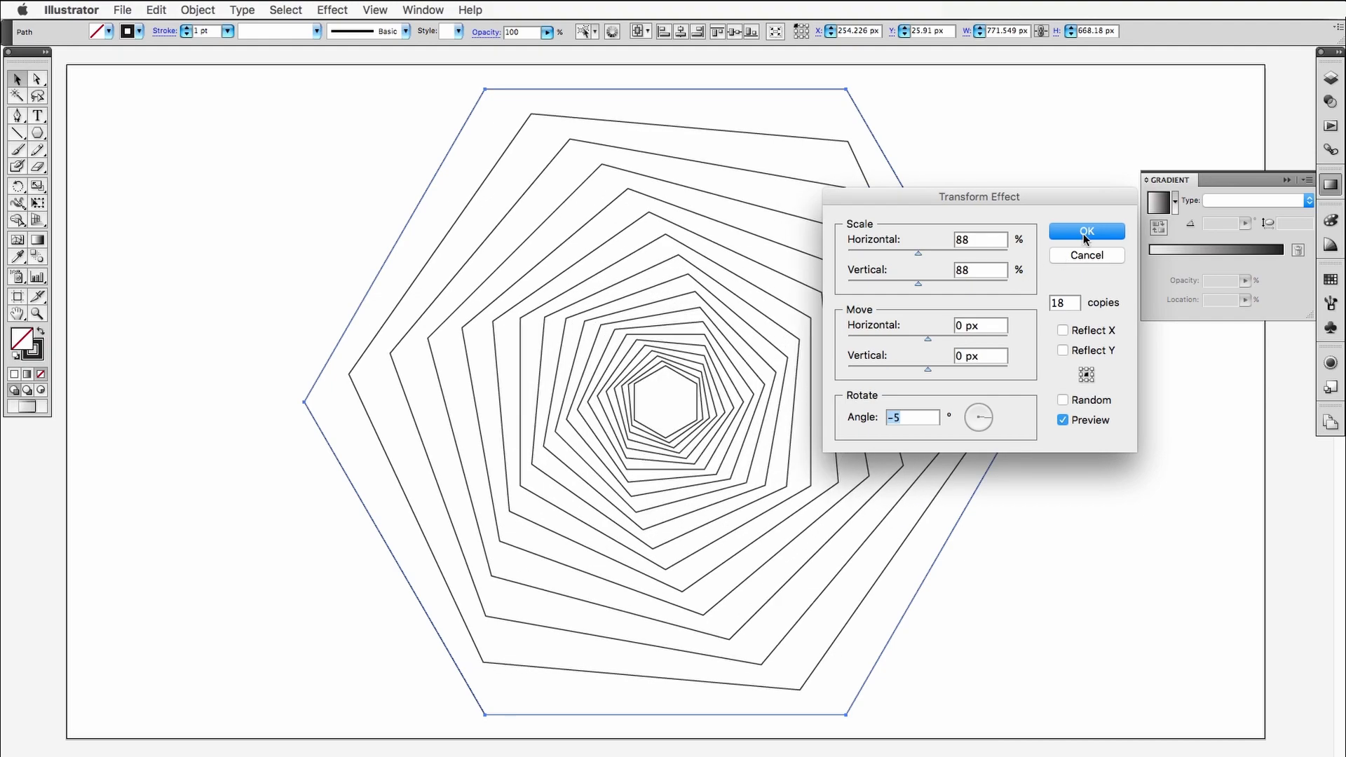
{"action": "left_click", "coordinate": [1085, 232]}
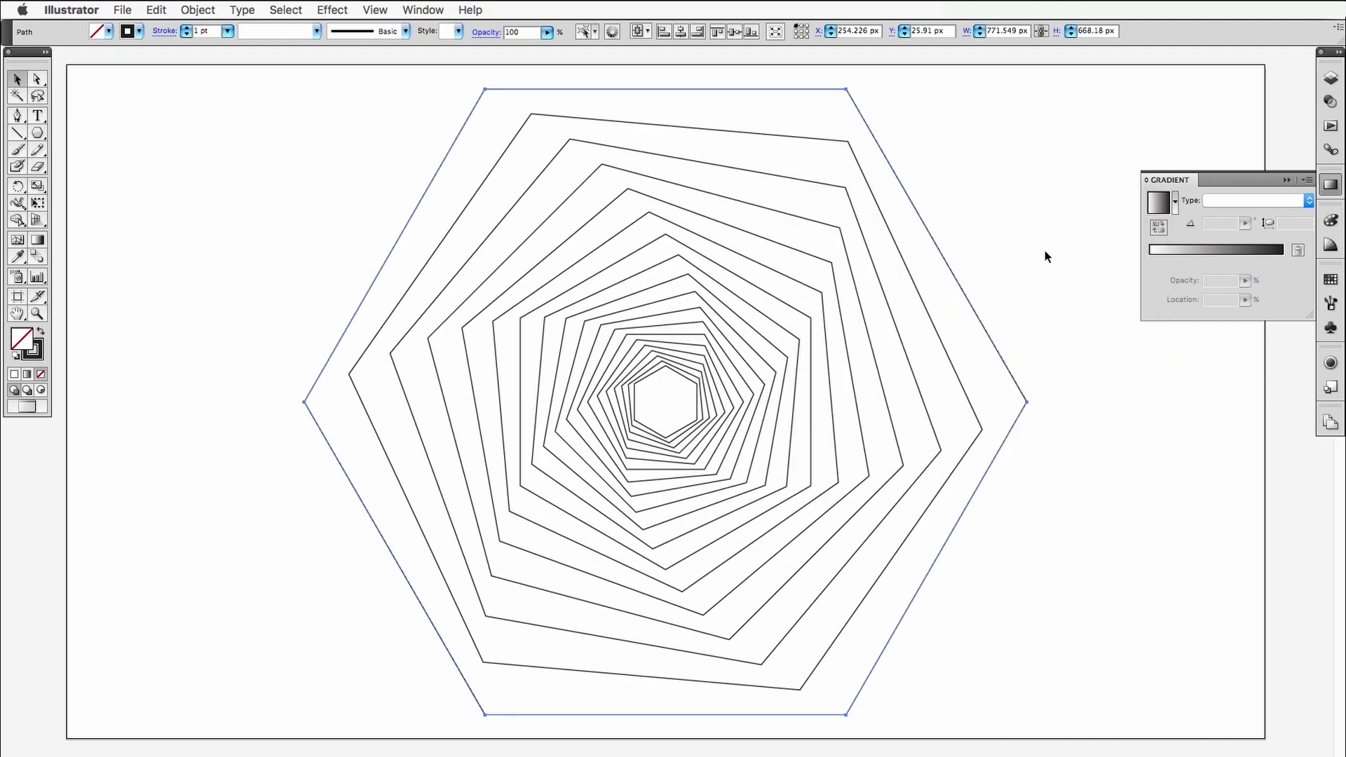
Step: Expand the appearance of the transformed hexagon and show the groups nested inside Layer 1
{"action": "left_click", "coordinate": [197, 10]}
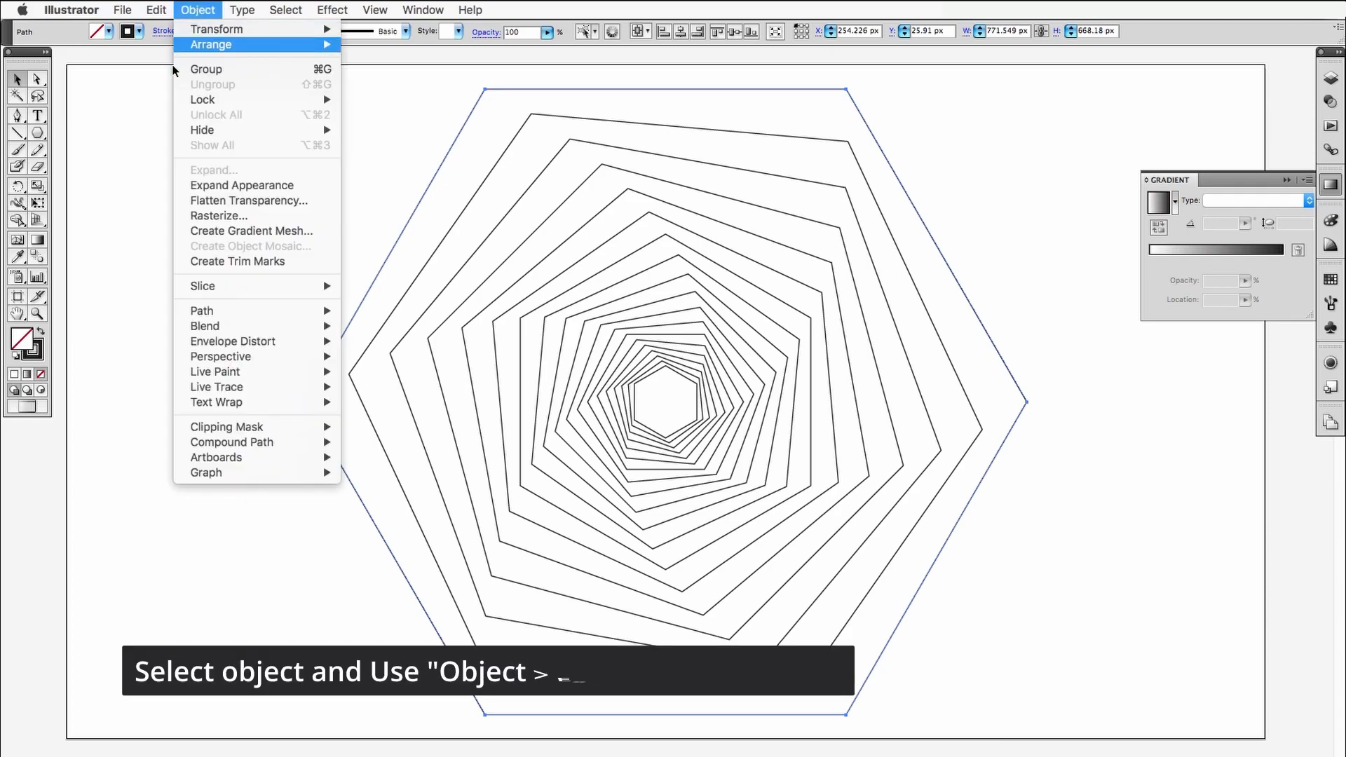
{"action": "left_click", "coordinate": [212, 185]}
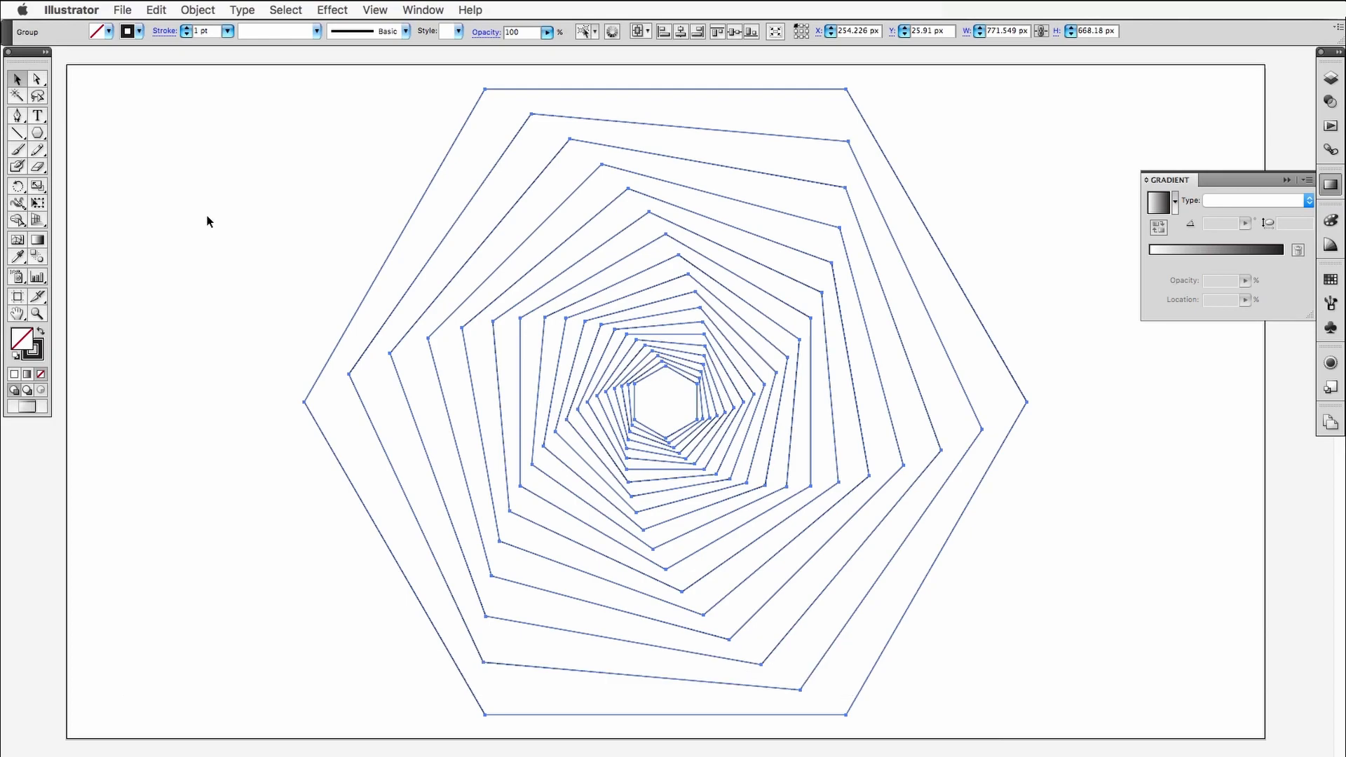
{"action": "left_click", "coordinate": [1330, 77]}
{"action": "key", "text": "super+shift+a"}
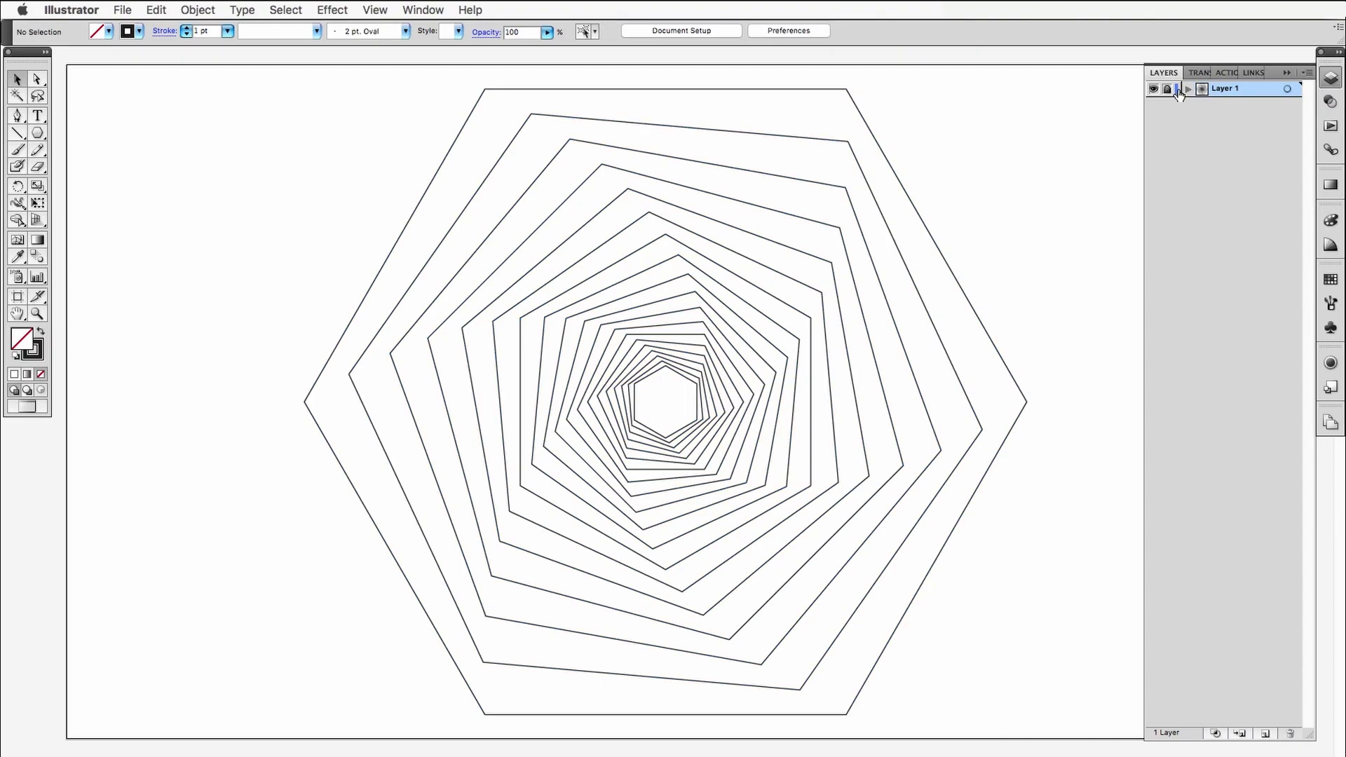
{"action": "left_click", "coordinate": [1187, 89]}
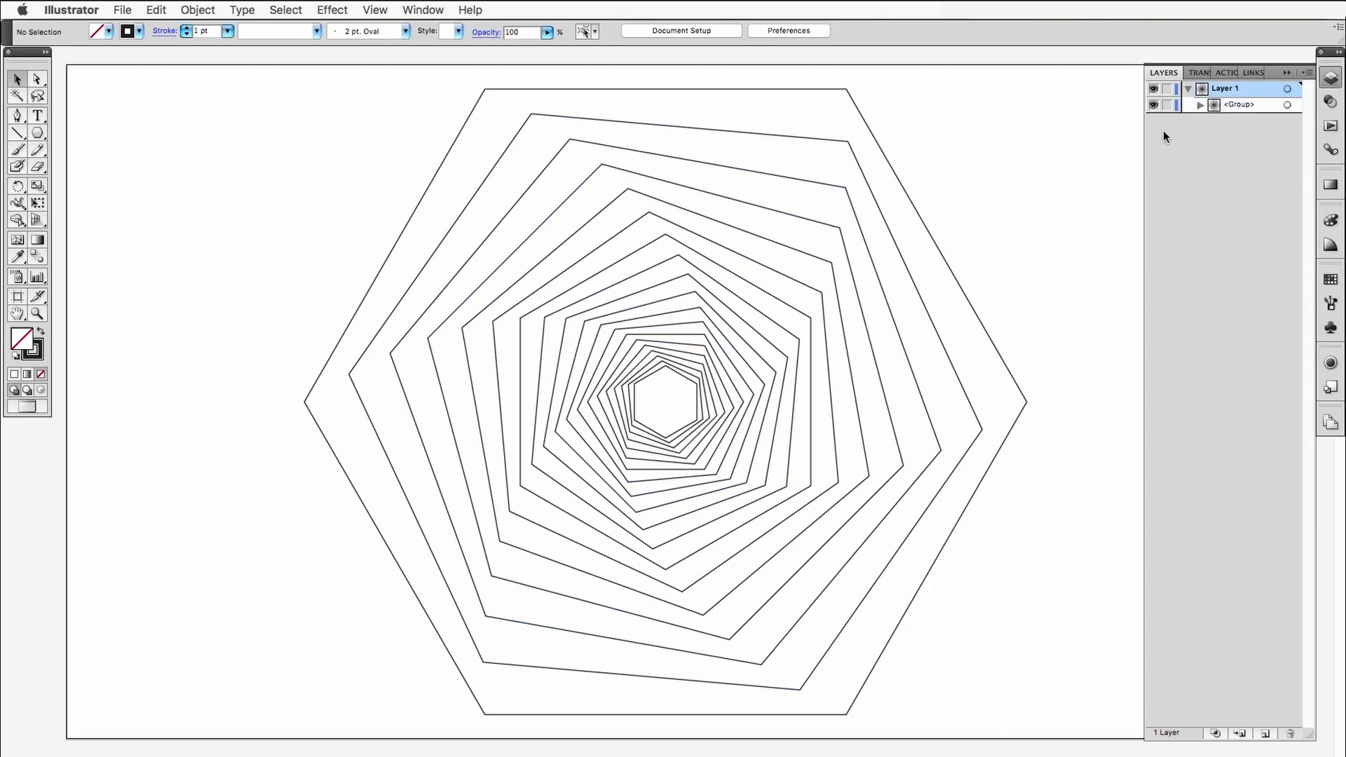
{"action": "left_click", "coordinate": [1202, 104]}
Step: Select all artwork and use the Shape Builder tool on each ring individually, from the outermost inward to the central hexagon
{"action": "key", "text": "super+a"}
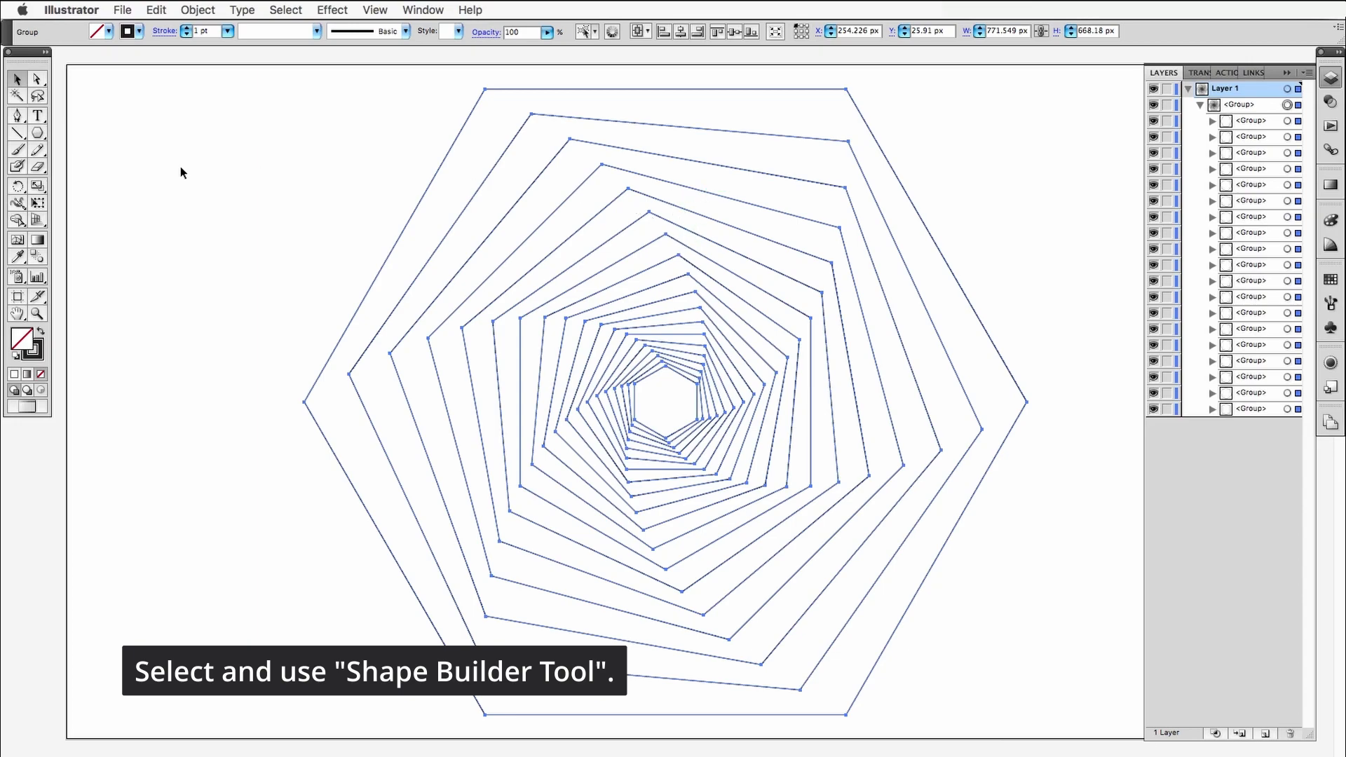
{"action": "left_click", "coordinate": [17, 220]}
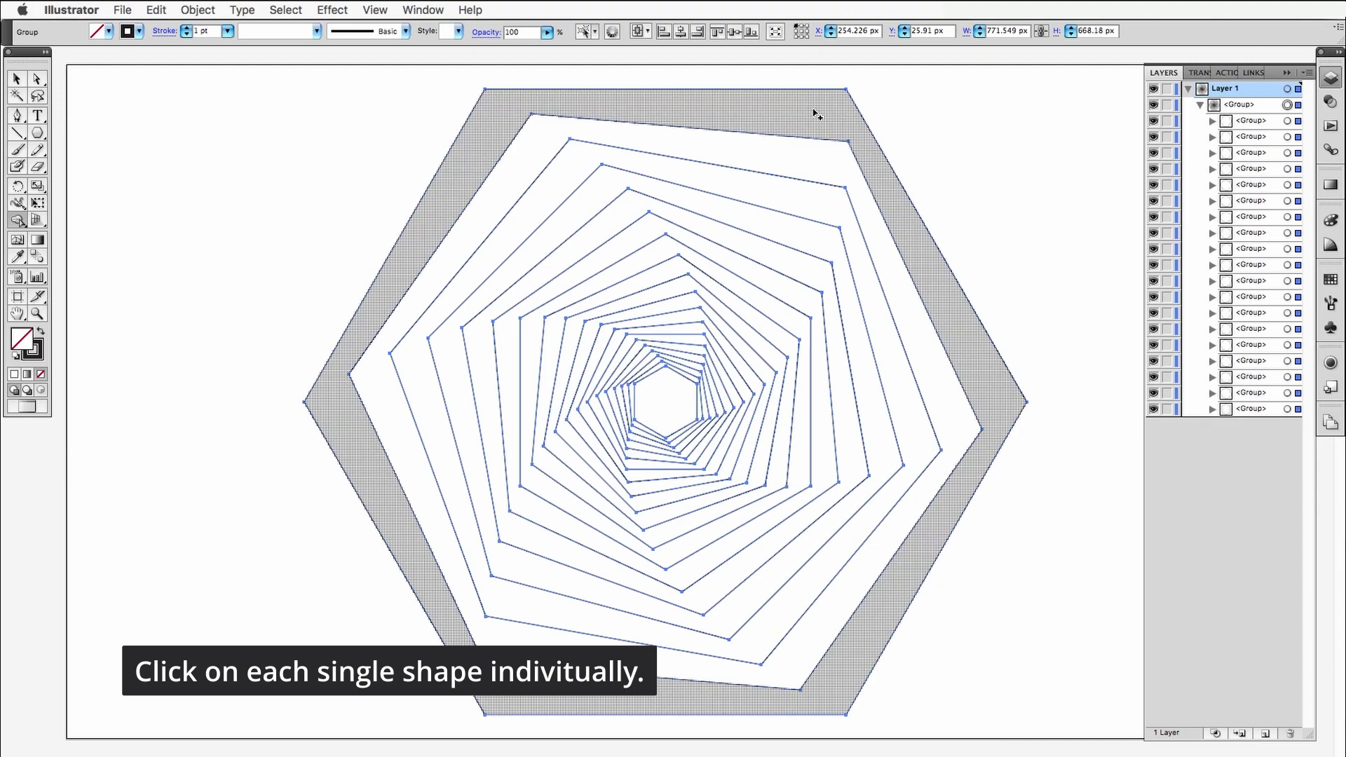
{"action": "left_click", "coordinate": [812, 115]}
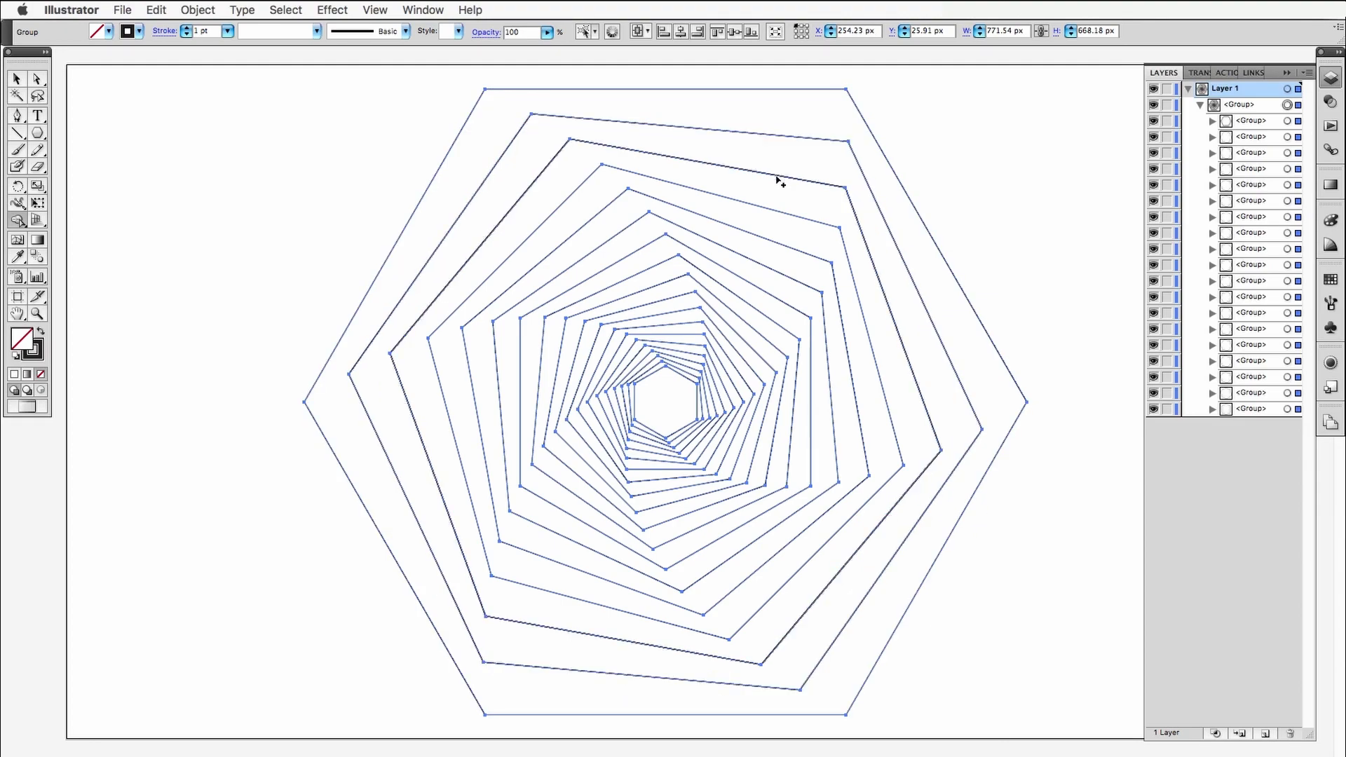
{"action": "left_click", "coordinate": [806, 226]}
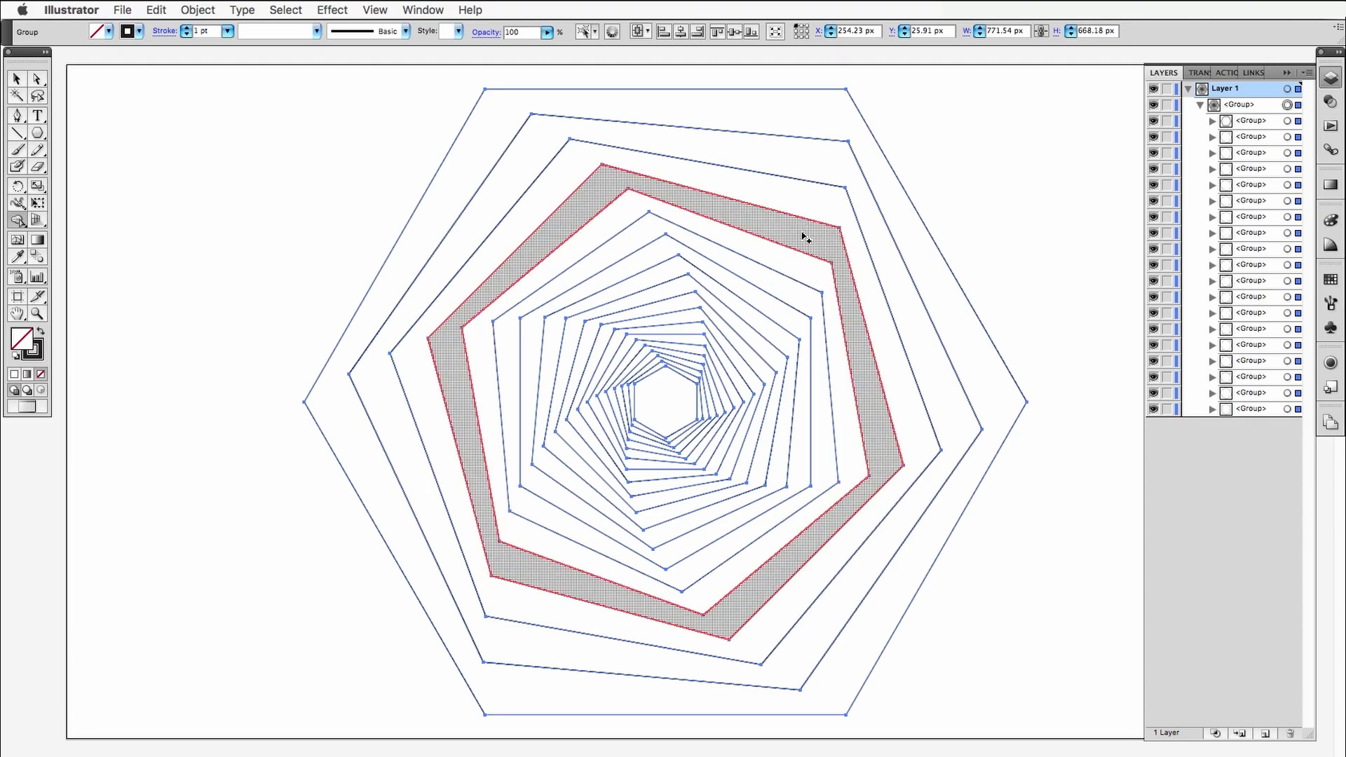
{"action": "left_click", "coordinate": [782, 280]}
{"action": "left_click", "coordinate": [774, 286]}
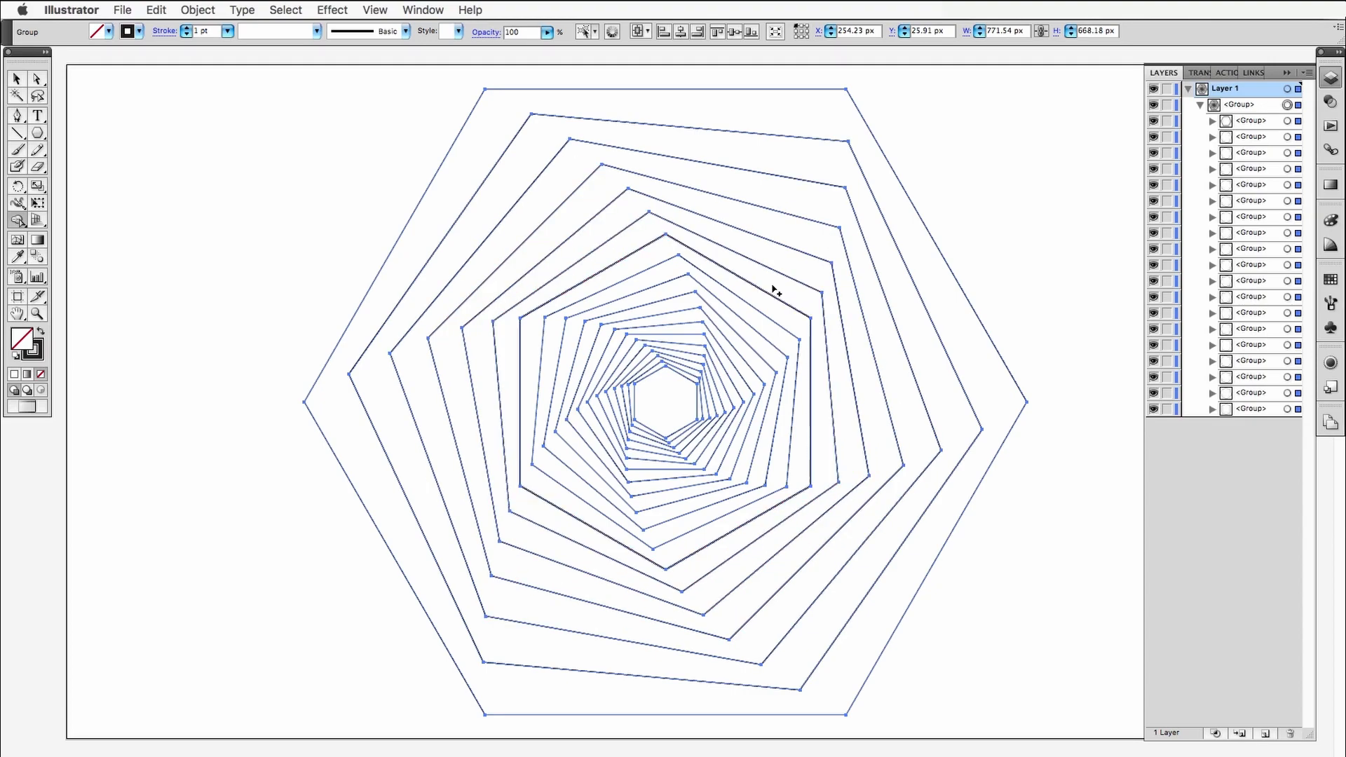
{"action": "left_click", "coordinate": [774, 338]}
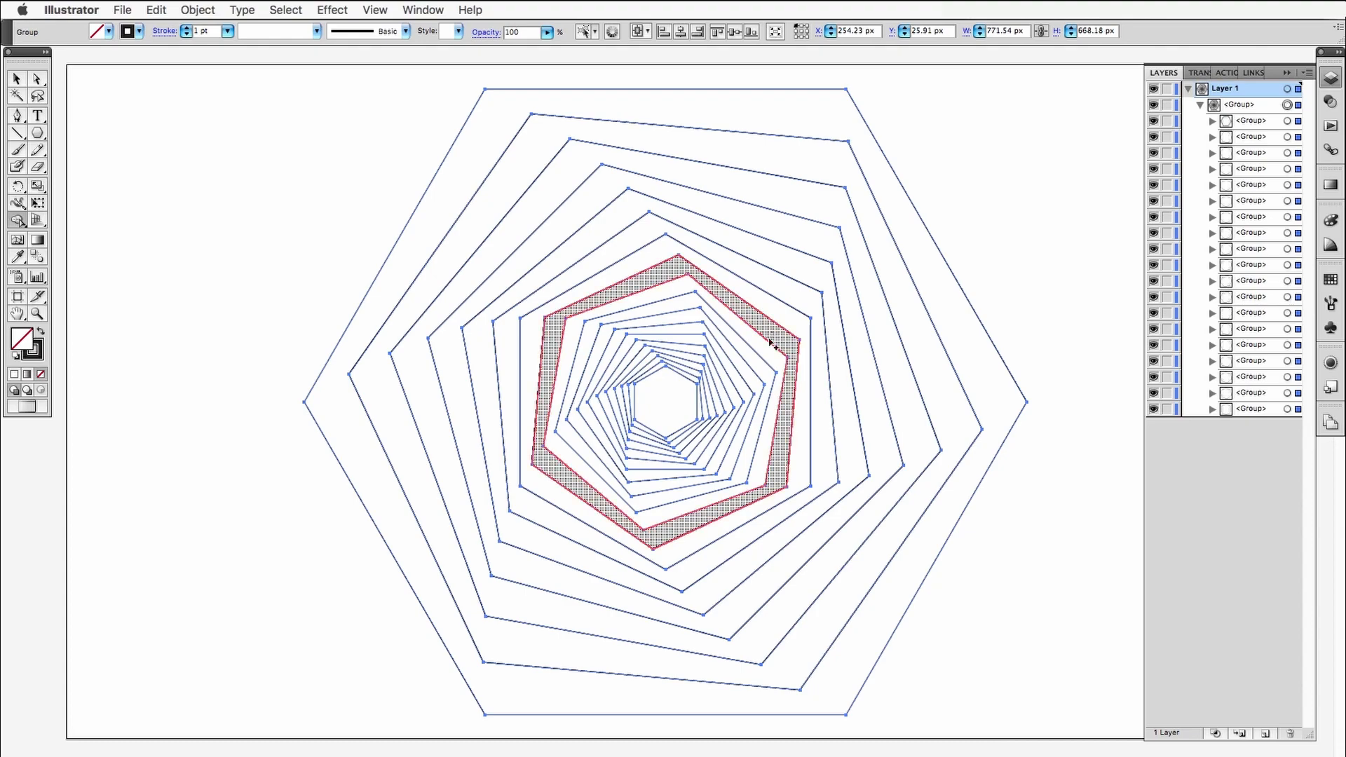
{"action": "left_click", "coordinate": [756, 364]}
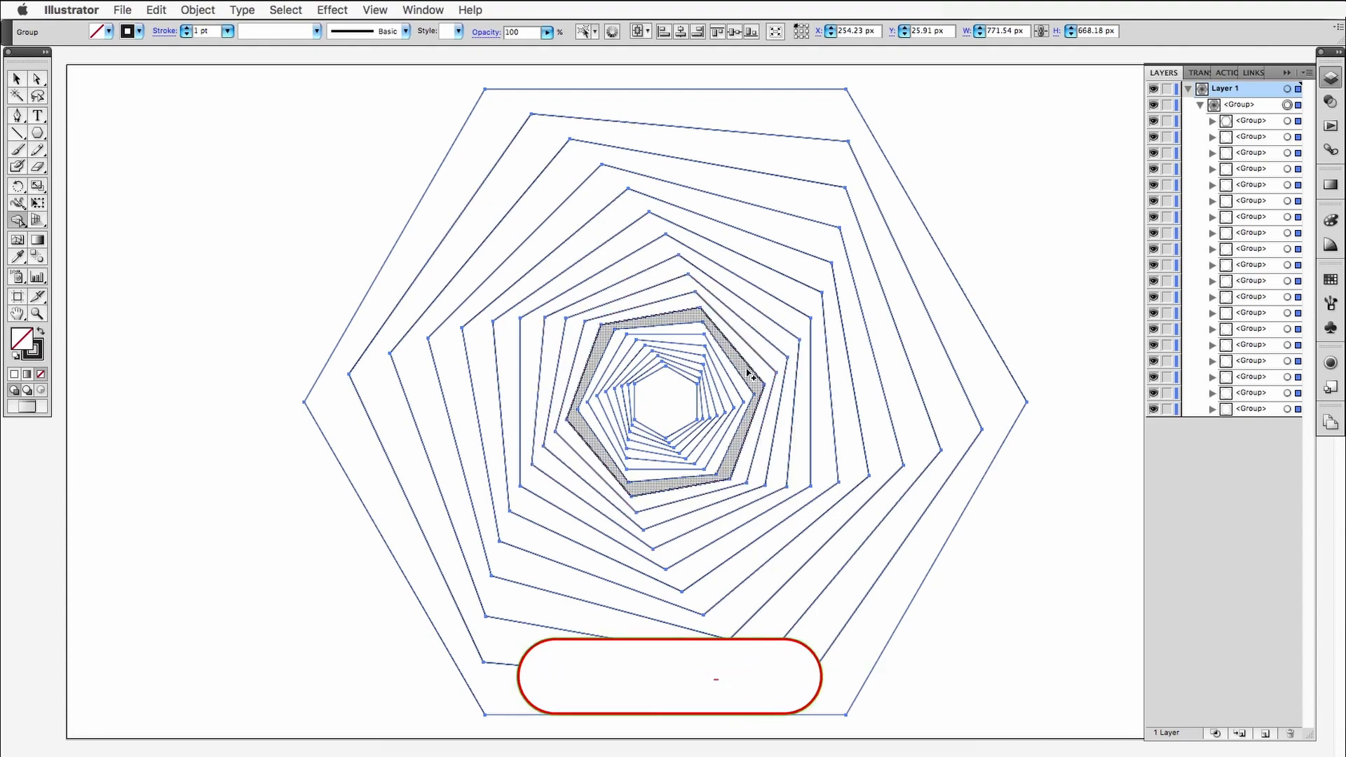
{"action": "left_click", "coordinate": [737, 394]}
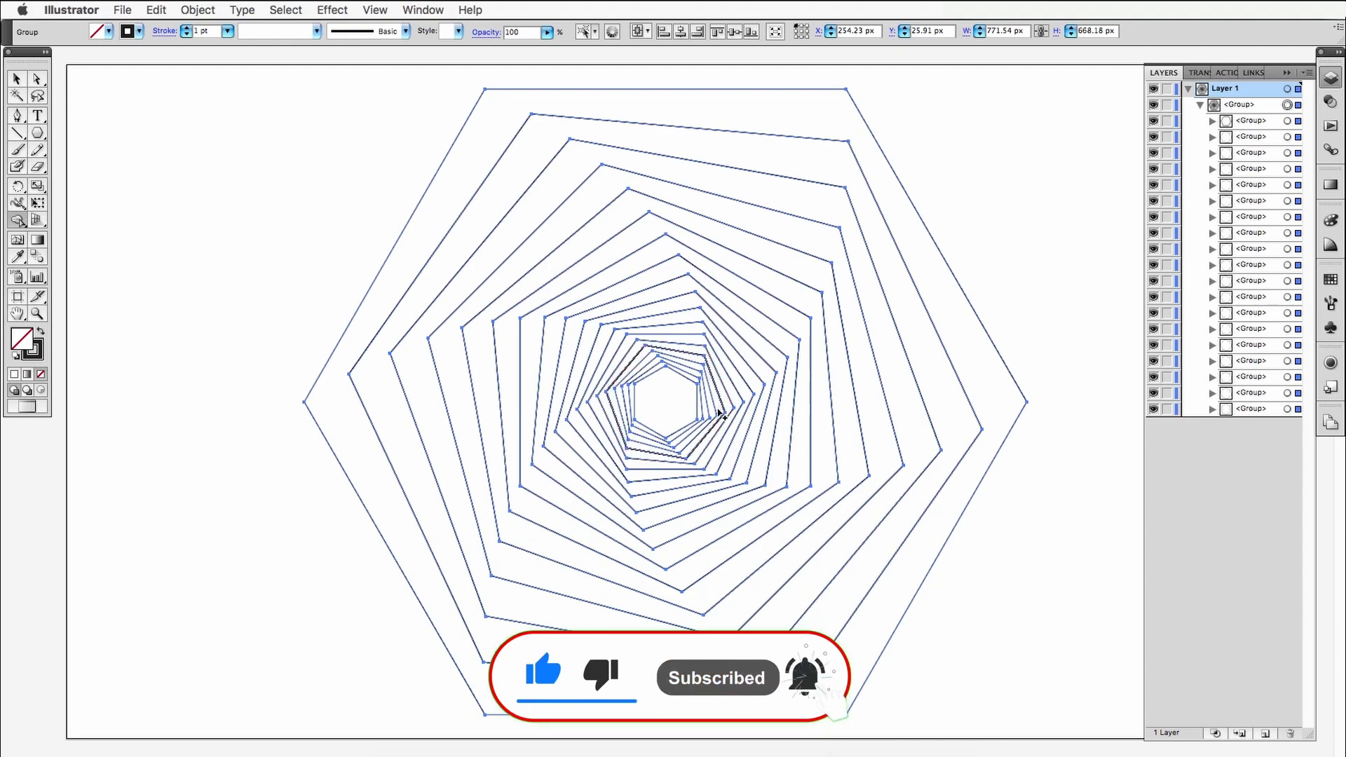
{"action": "left_click", "coordinate": [720, 418]}
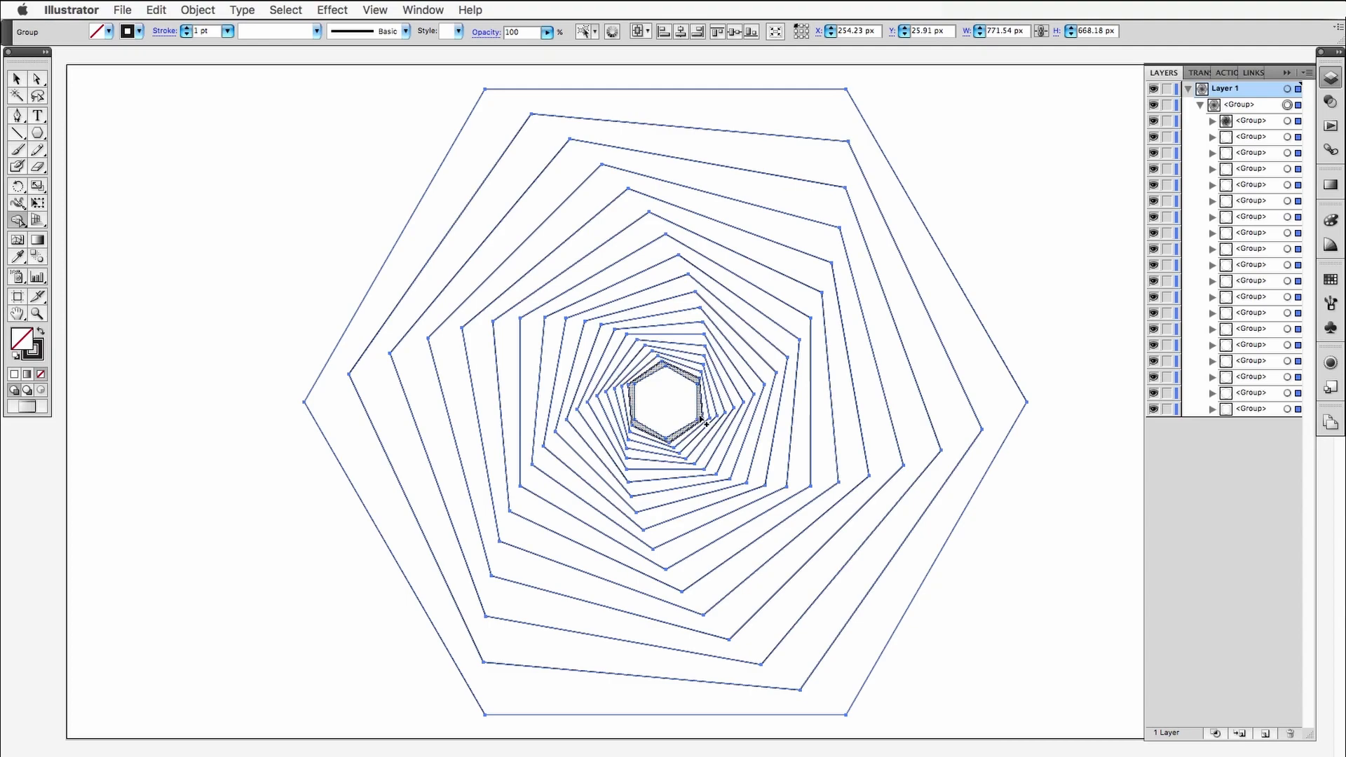
{"action": "left_click", "coordinate": [673, 418]}
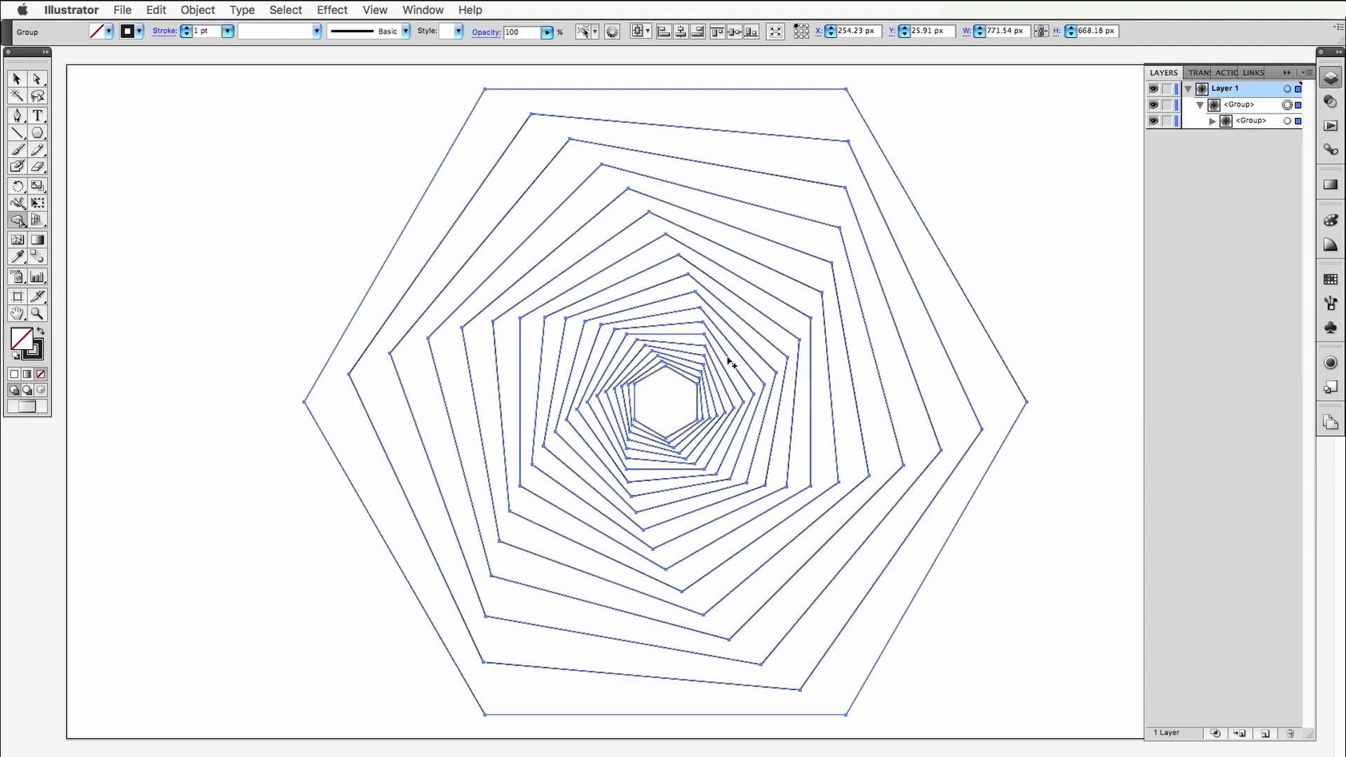
Step: Select the whole spiral, ungroup it twice into separate paths, and deselect everything
{"action": "key", "text": "v"}
{"action": "left_click", "coordinate": [971, 201]}
{"action": "left_click_drag", "start_coordinate": [1013, 158], "coordinate": [463, 460]}
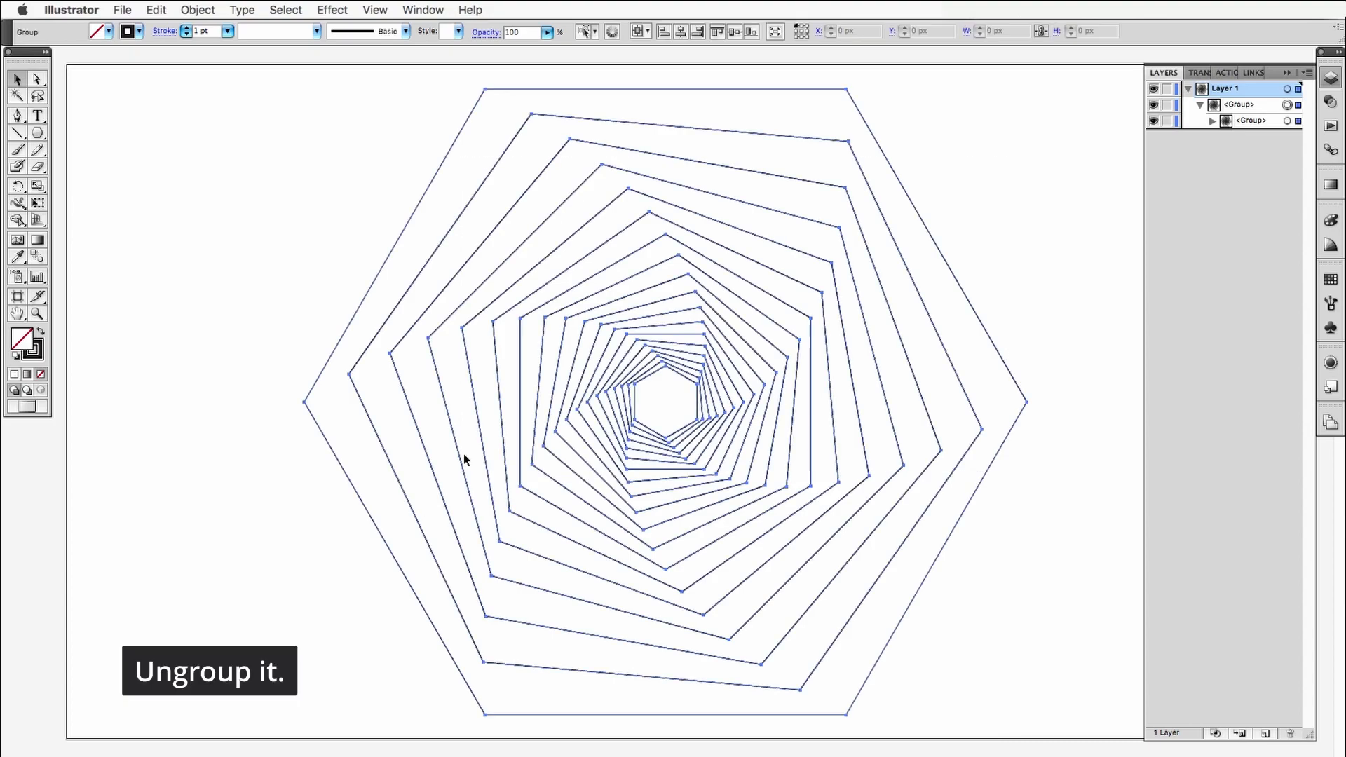
{"action": "left_click", "coordinate": [1210, 122]}
{"action": "right_click", "coordinate": [686, 306]}
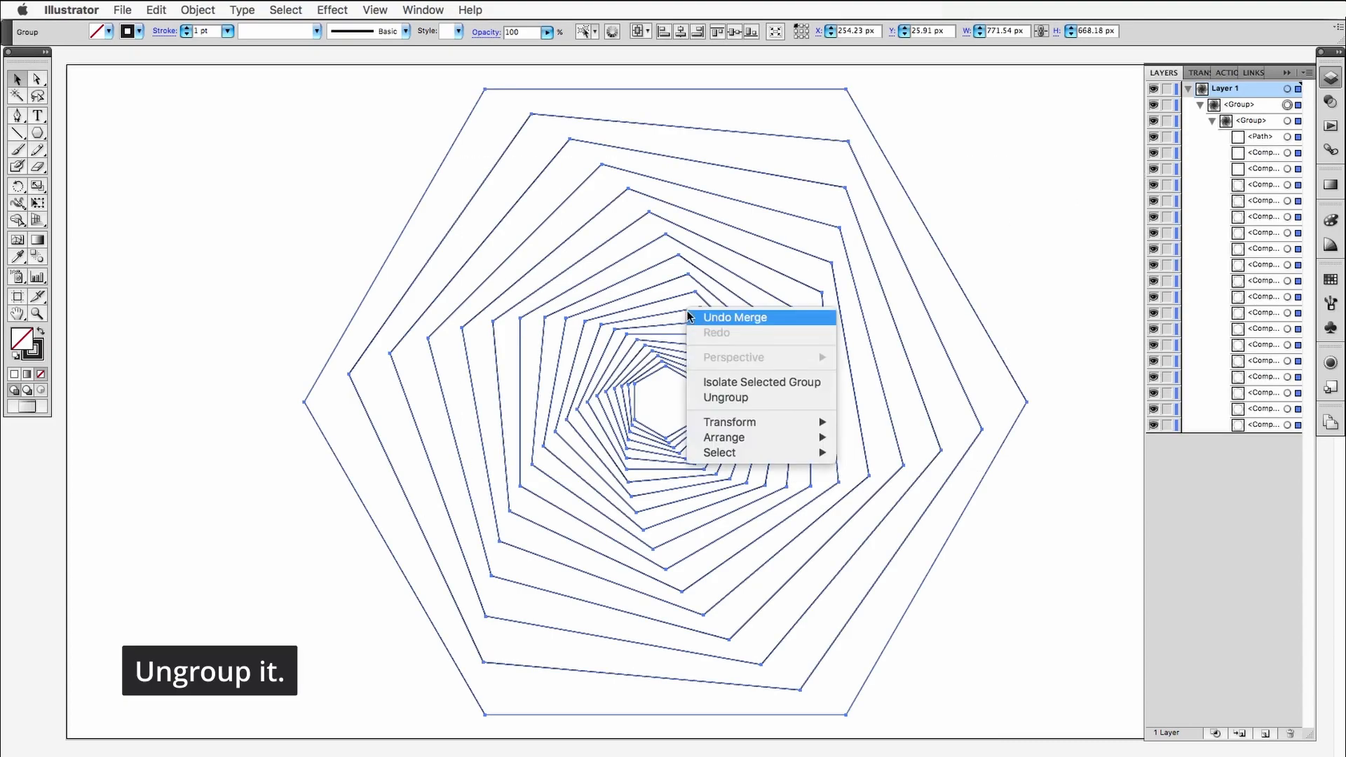
{"action": "left_click", "coordinate": [762, 398]}
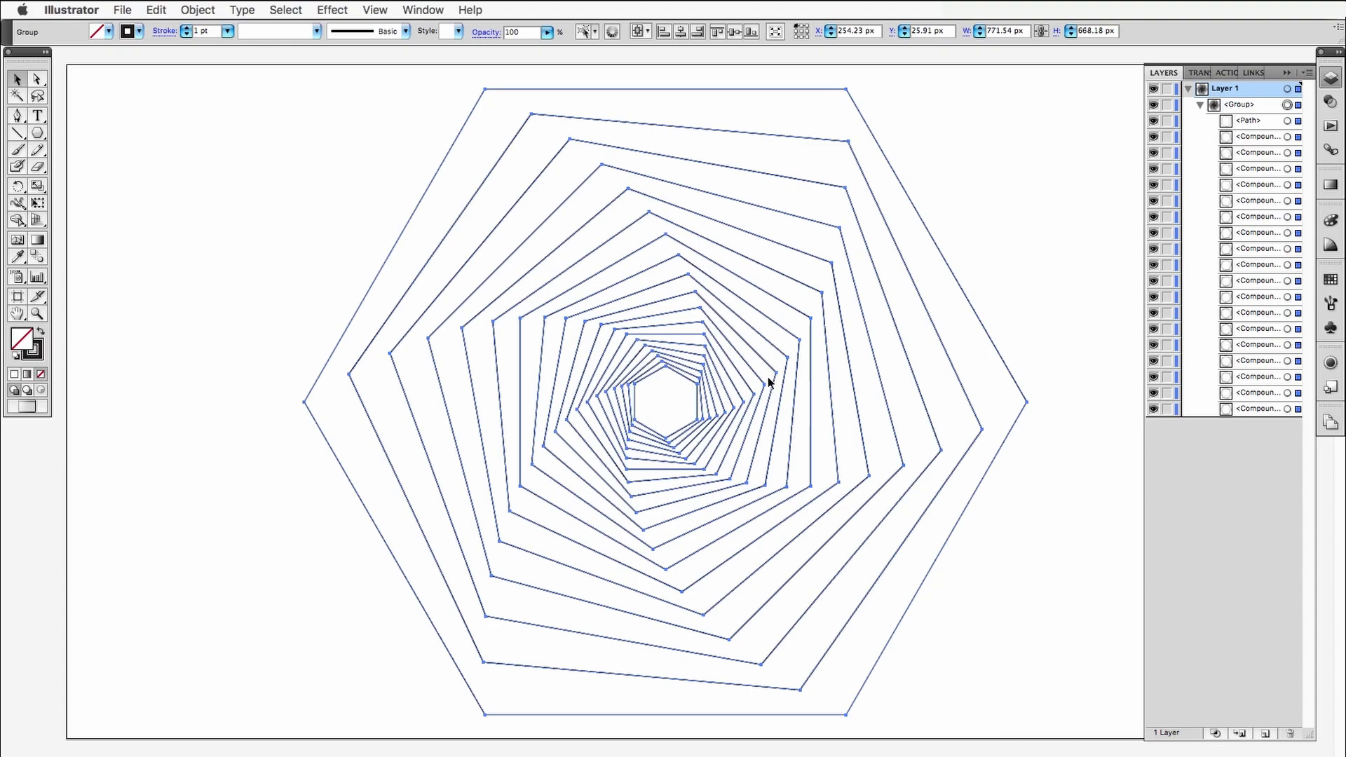
{"action": "right_click", "coordinate": [768, 377]}
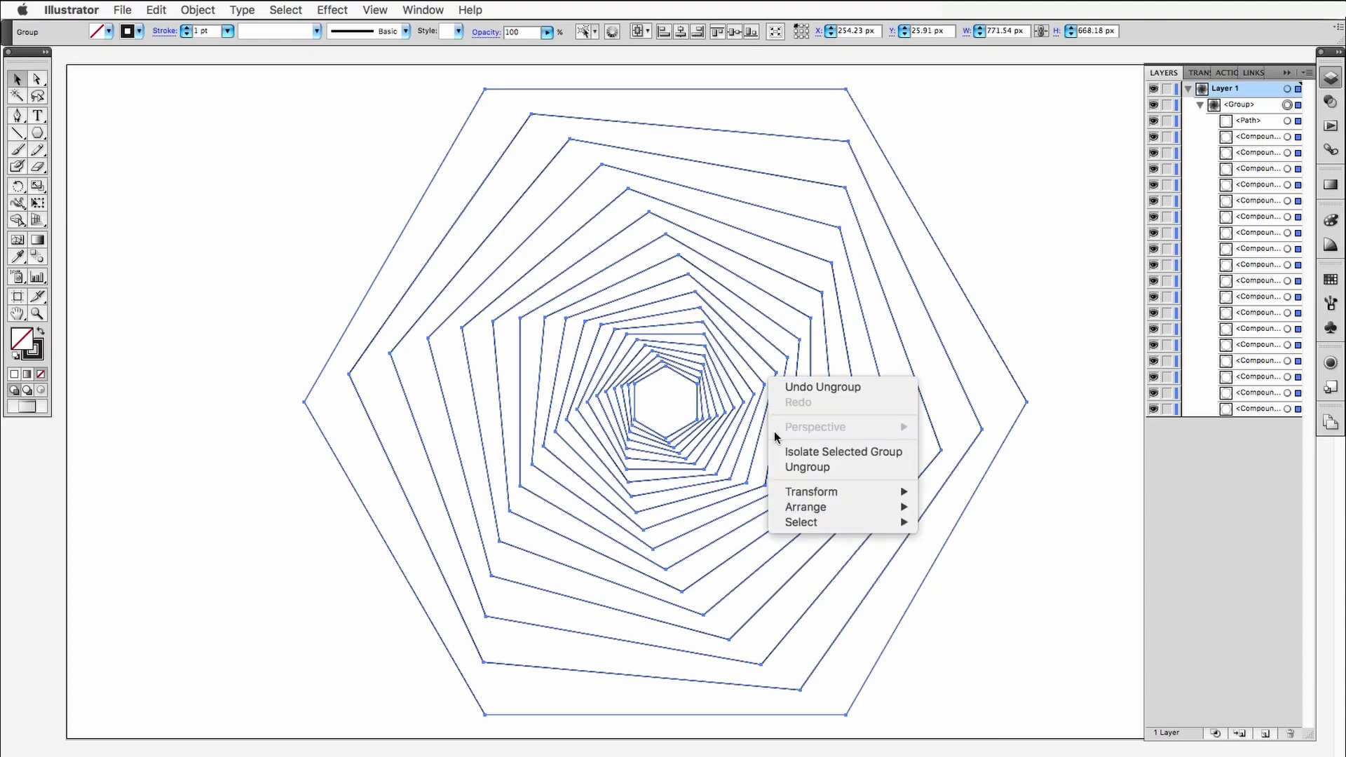
{"action": "left_click", "coordinate": [784, 462]}
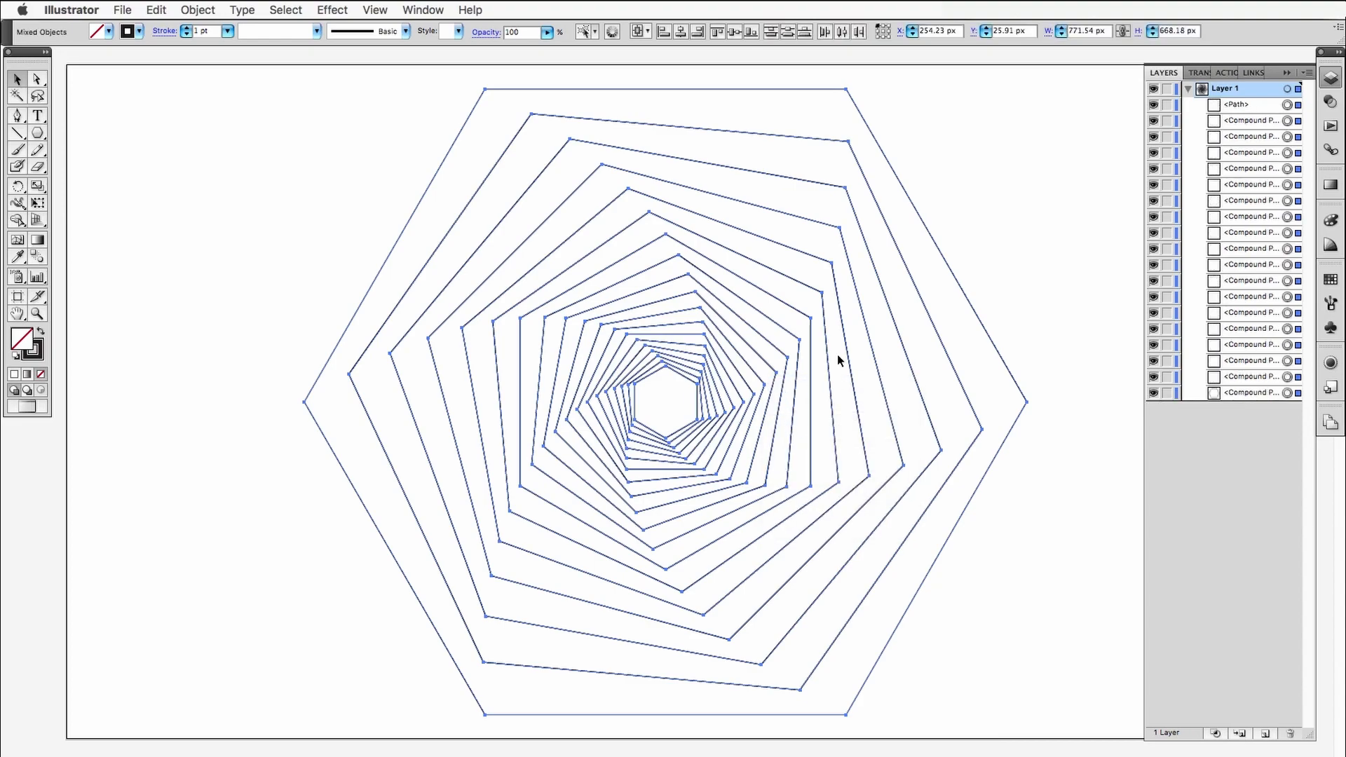
{"action": "left_click", "coordinate": [1021, 188]}
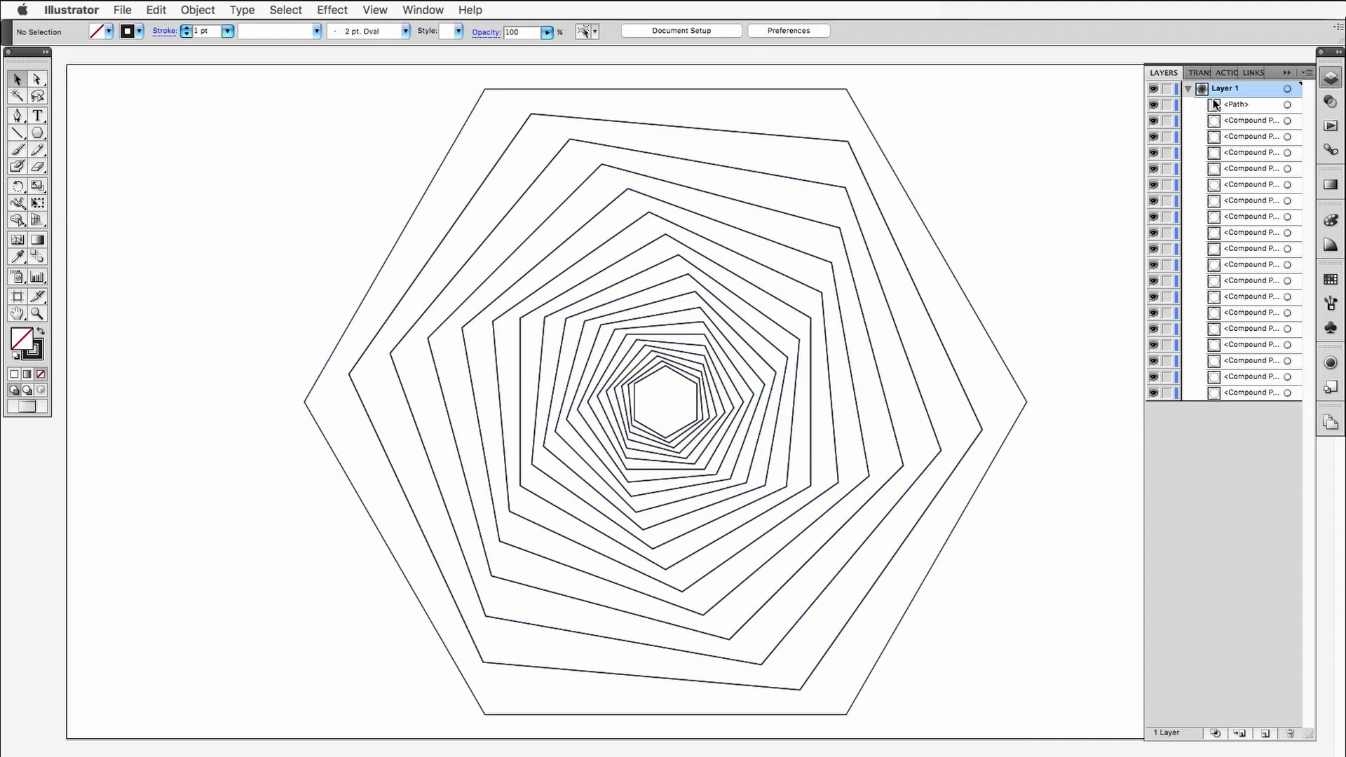
Step: Select the outermost ring's compound path and fill it with CMYK Cyan
{"action": "left_click", "coordinate": [1297, 105]}
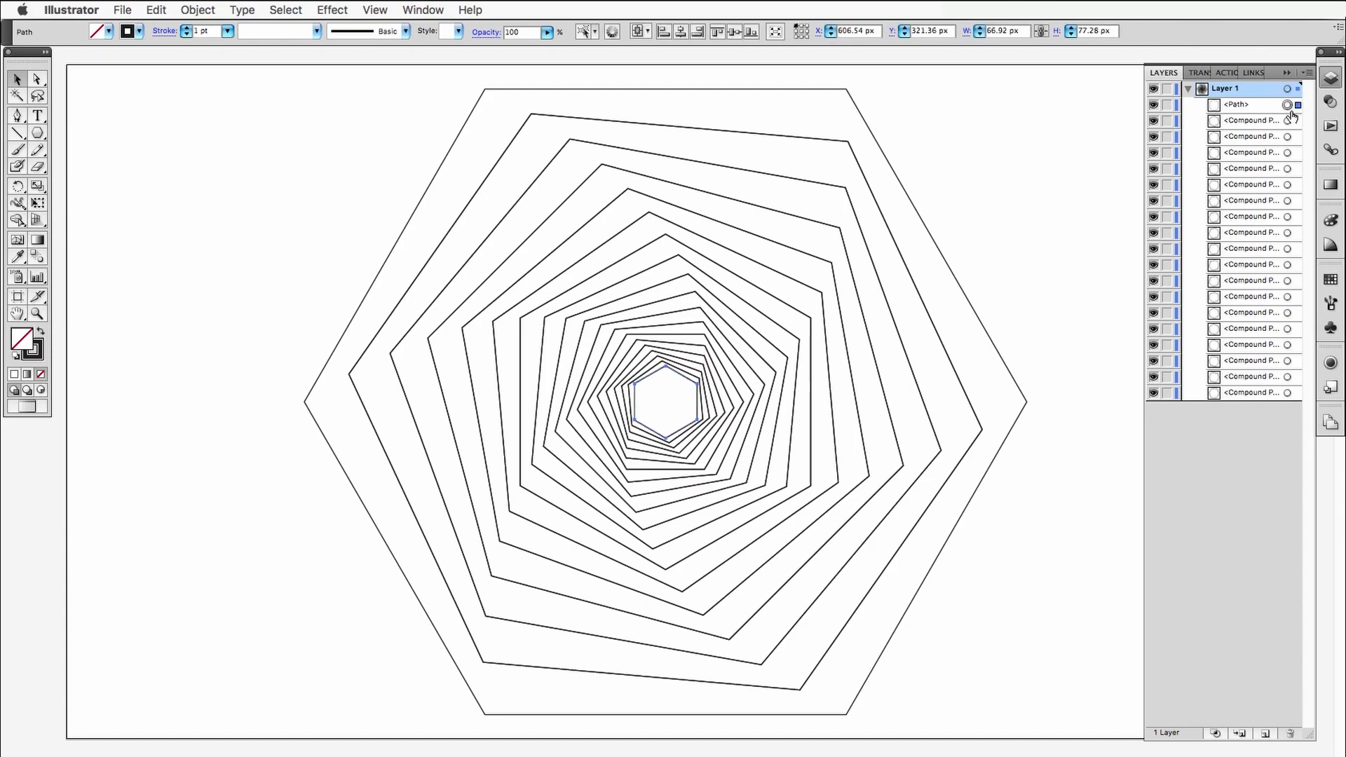
{"action": "left_click", "coordinate": [1296, 121]}
{"action": "left_click", "coordinate": [1296, 138]}
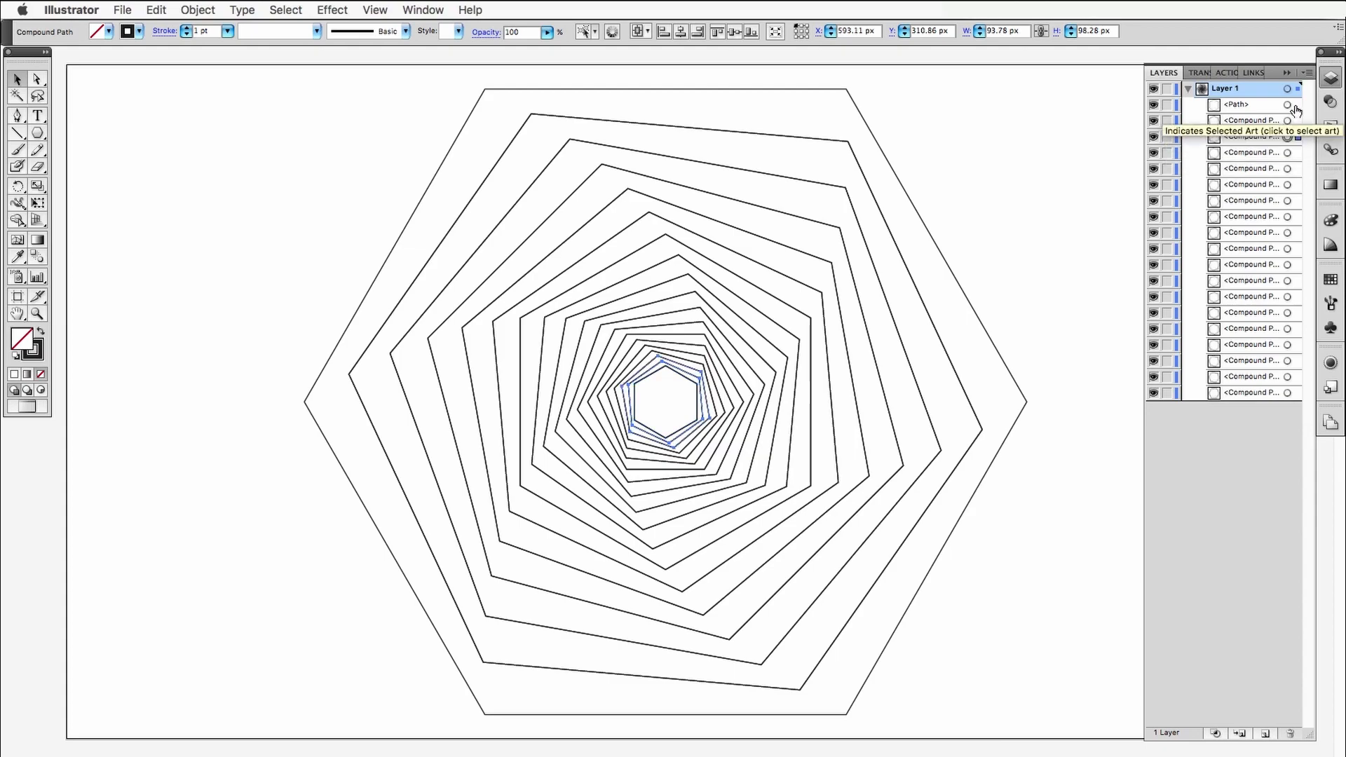
{"action": "left_click", "coordinate": [1287, 394]}
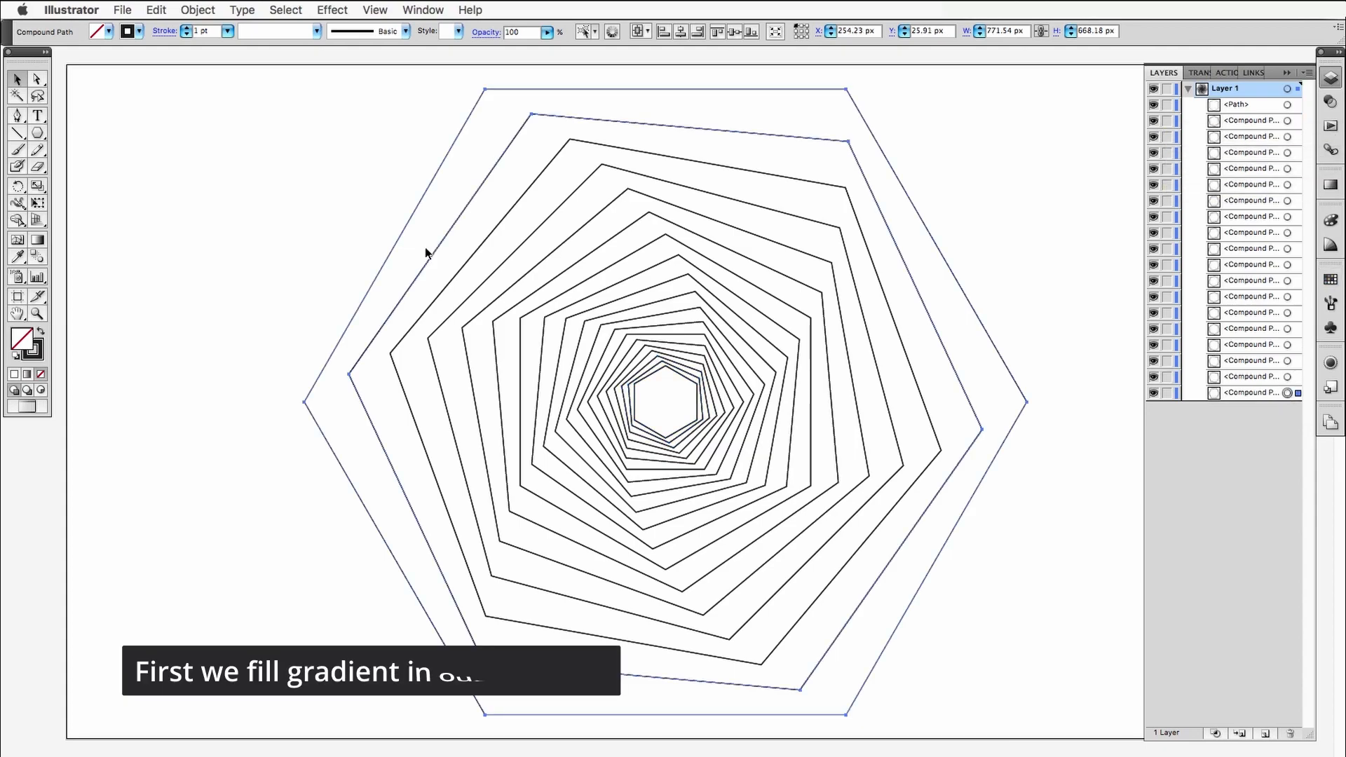
{"action": "left_click", "coordinate": [106, 32]}
{"action": "left_click", "coordinate": [84, 47]}
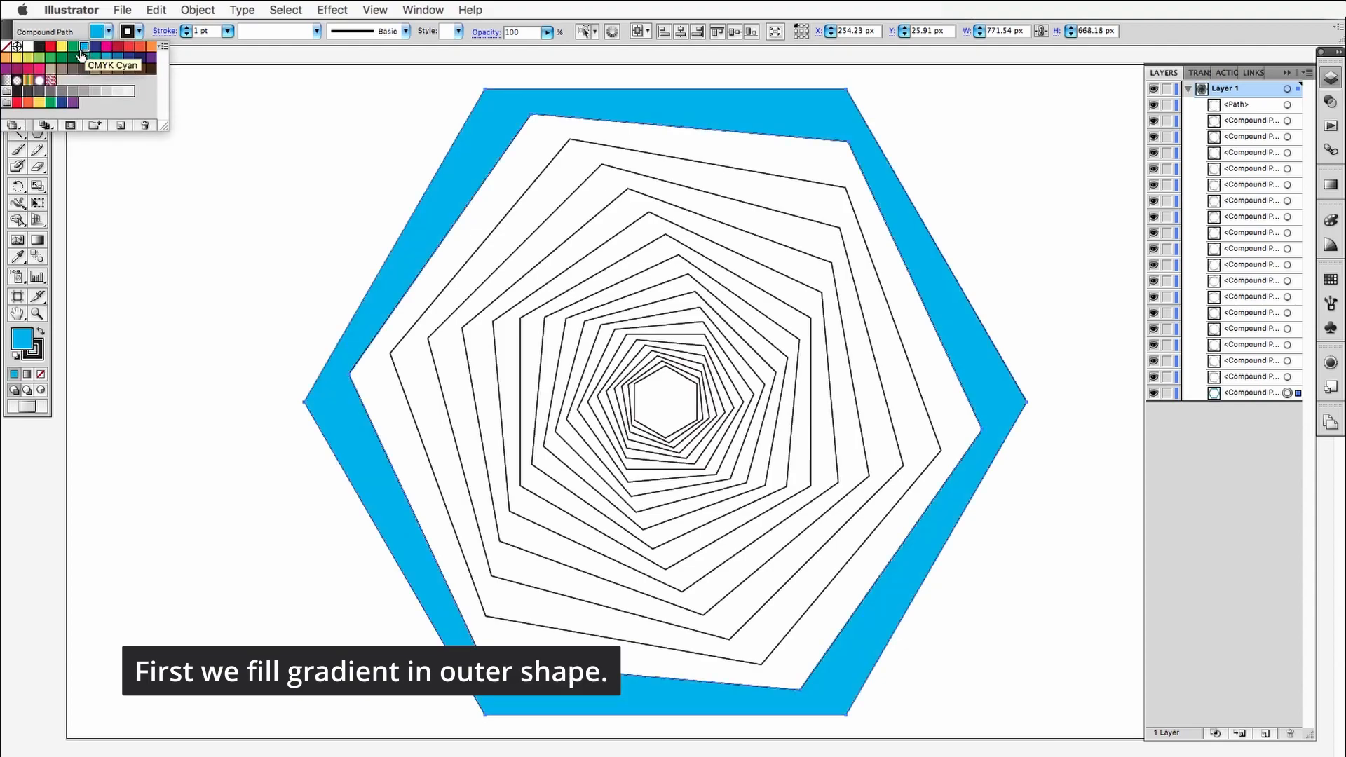
Step: Apply a radial gradient to the outermost ring, with its inner stop moved to about 83% and coloured cyan
{"action": "left_click", "coordinate": [1331, 184]}
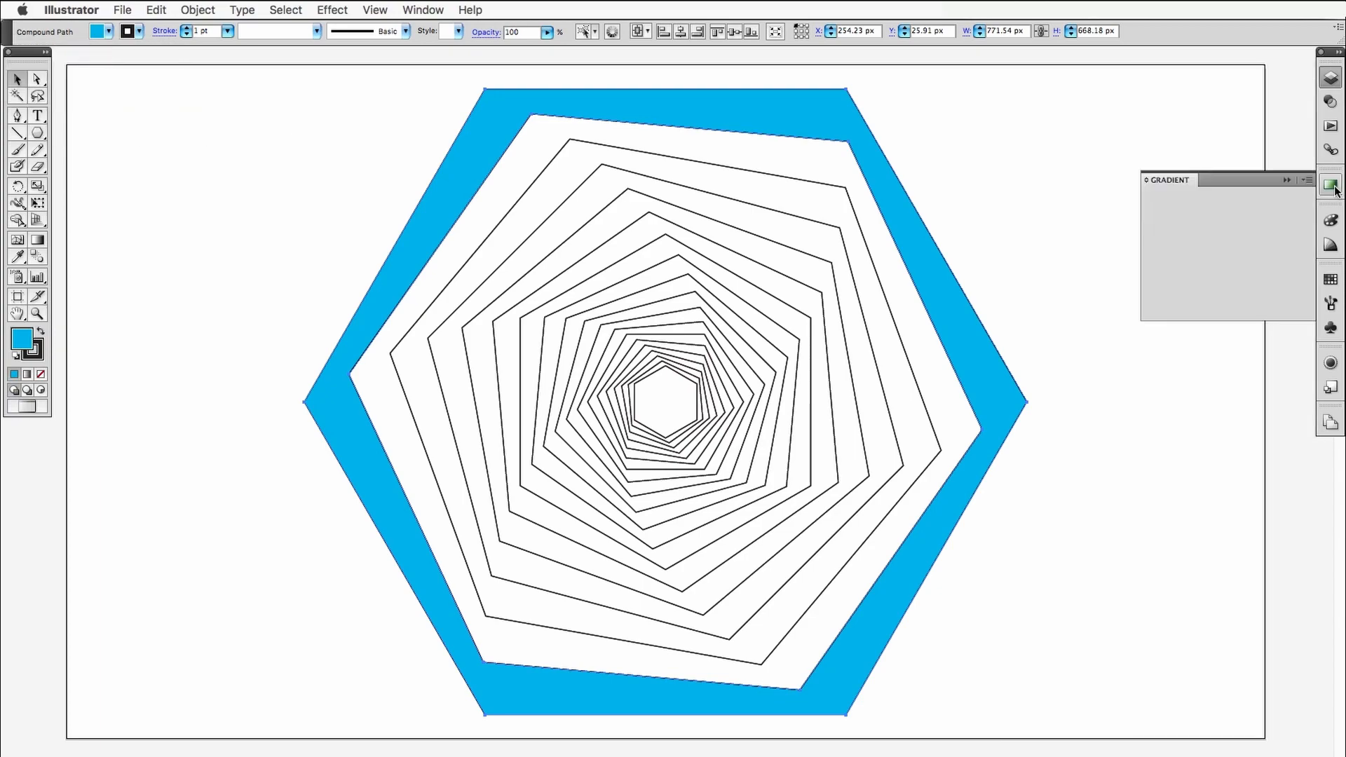
{"action": "left_click", "coordinate": [1250, 200]}
{"action": "left_click", "coordinate": [1245, 204]}
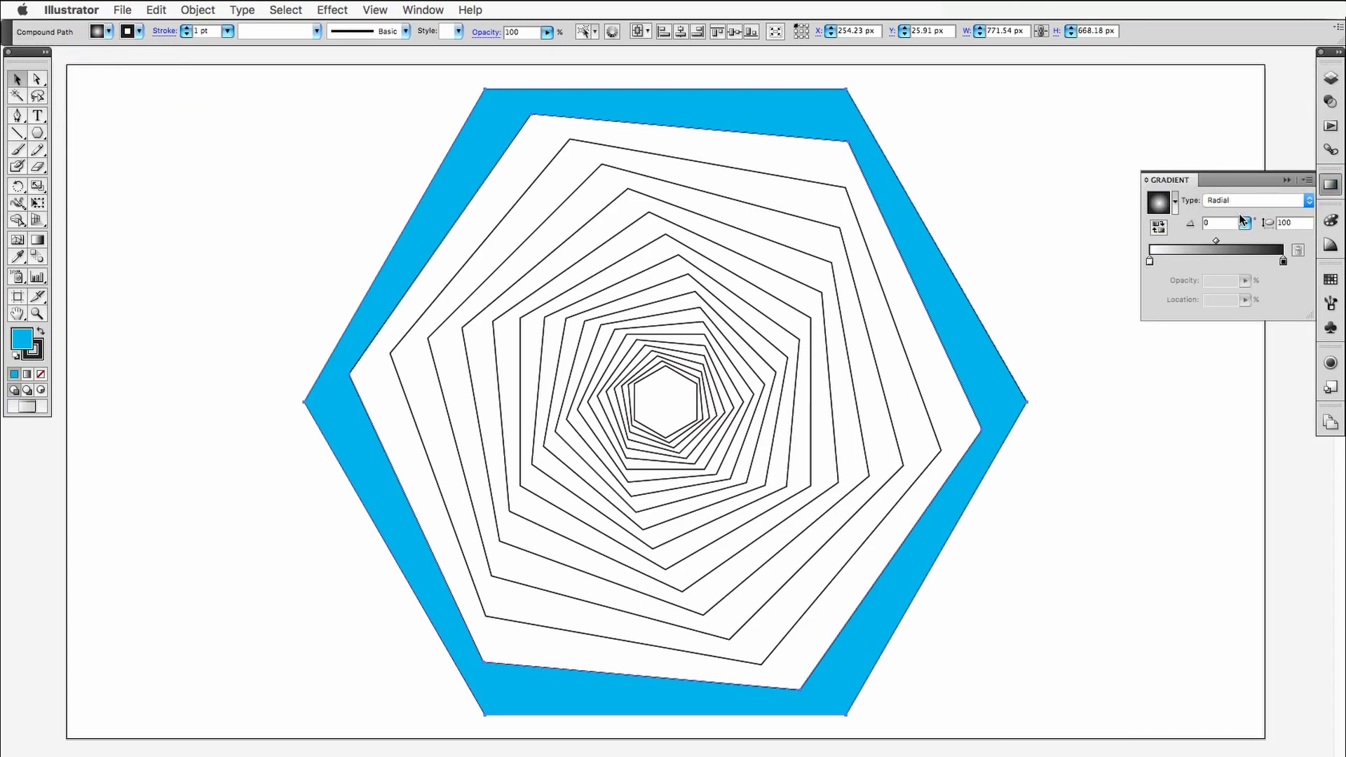
{"action": "left_click_drag", "start_coordinate": [1149, 261], "coordinate": [1260, 267]}
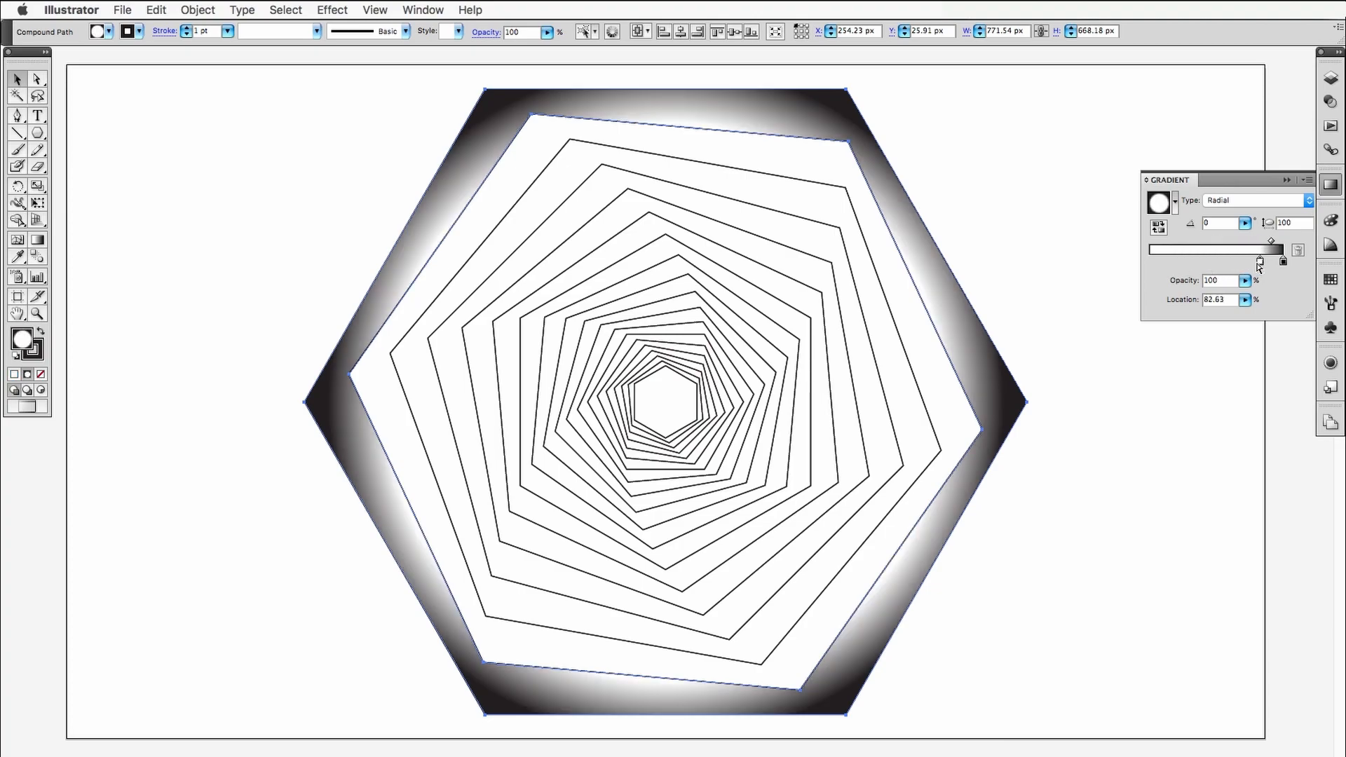
{"action": "double_click", "coordinate": [1260, 263]}
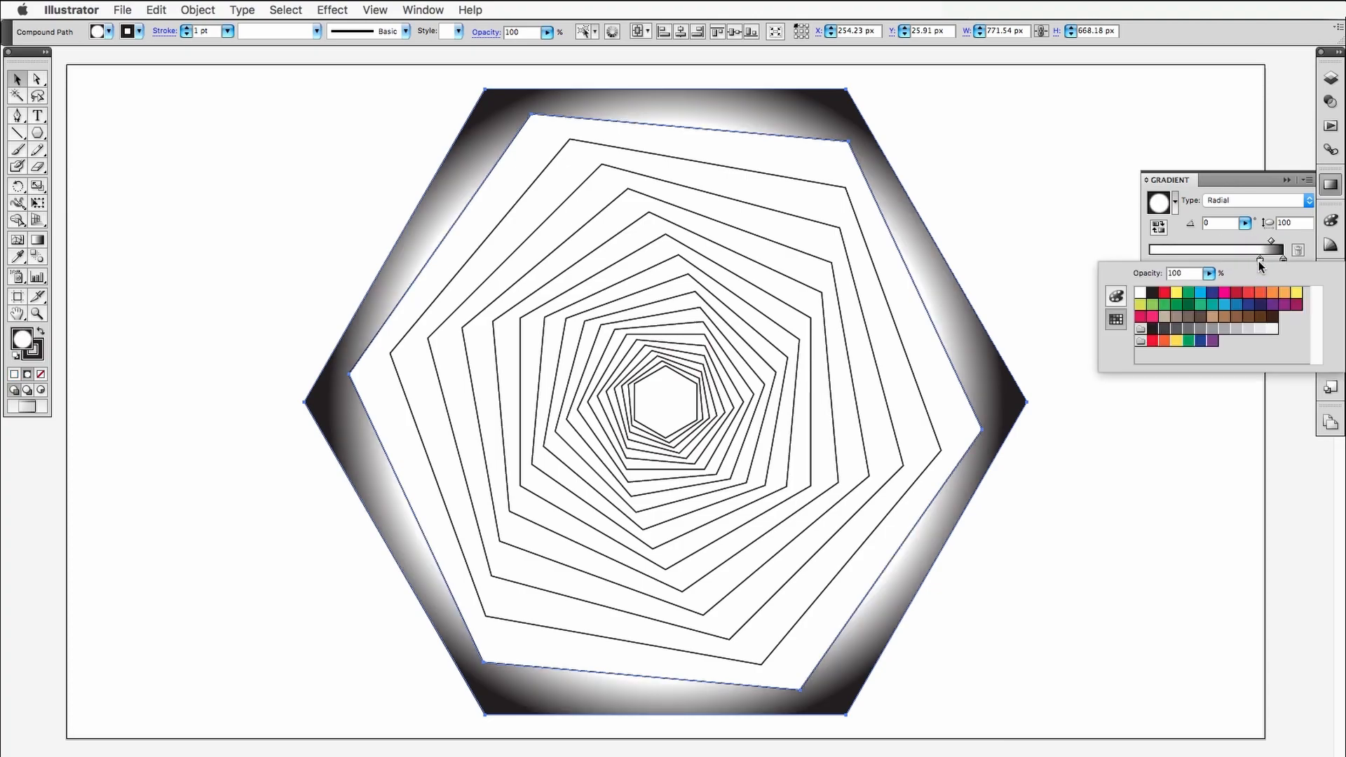
{"action": "left_click", "coordinate": [1201, 294]}
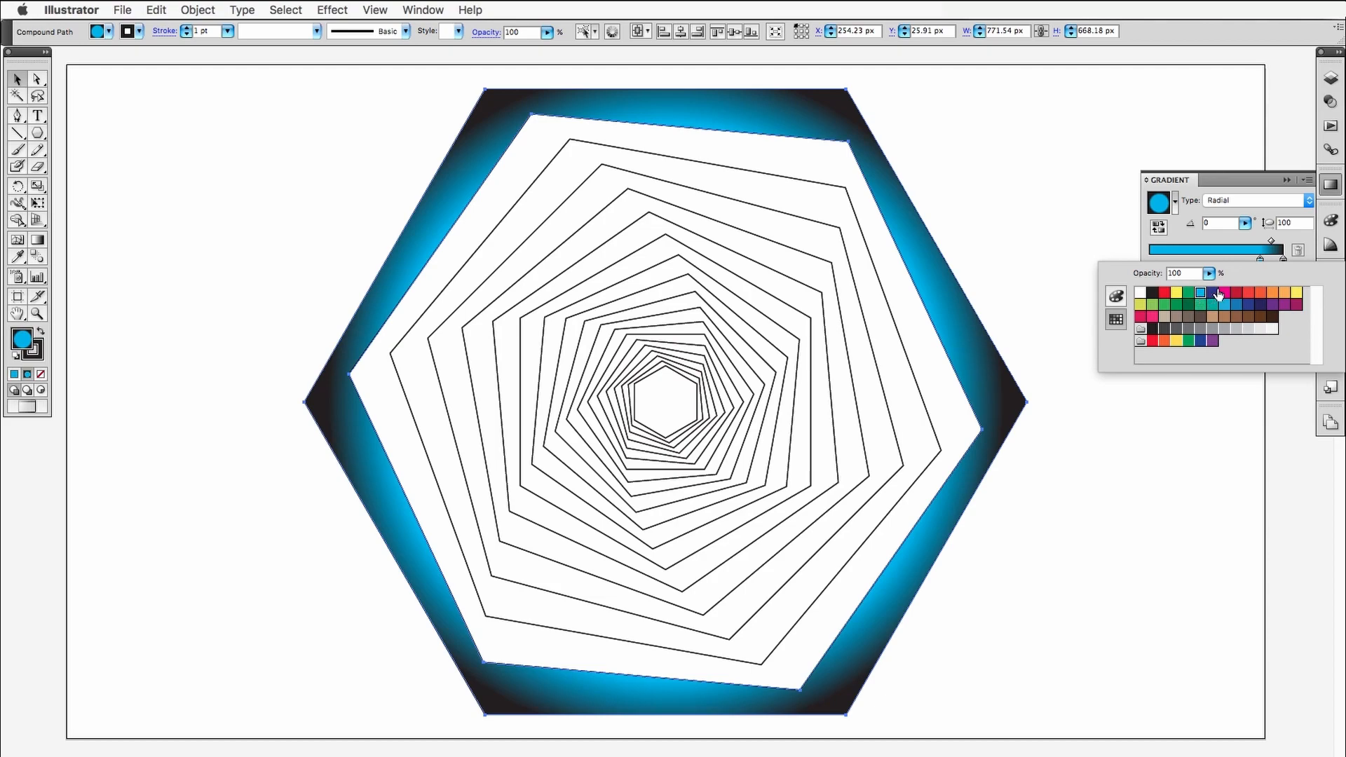
Step: Colour the outer stop of the outermost ring's gradient dark blue after trying the lighter blue swatch
{"action": "left_click", "coordinate": [1283, 235]}
{"action": "double_click", "coordinate": [1284, 261]}
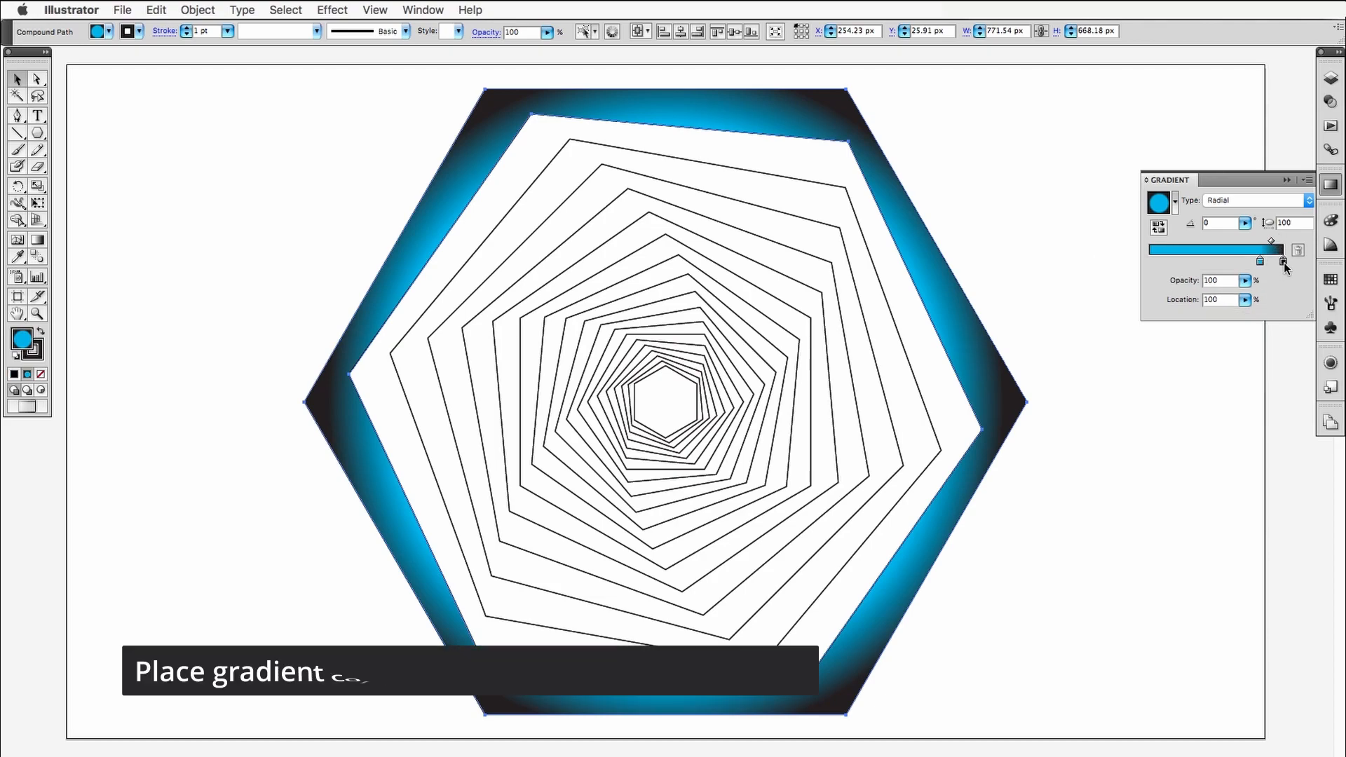
{"action": "left_click", "coordinate": [1237, 307]}
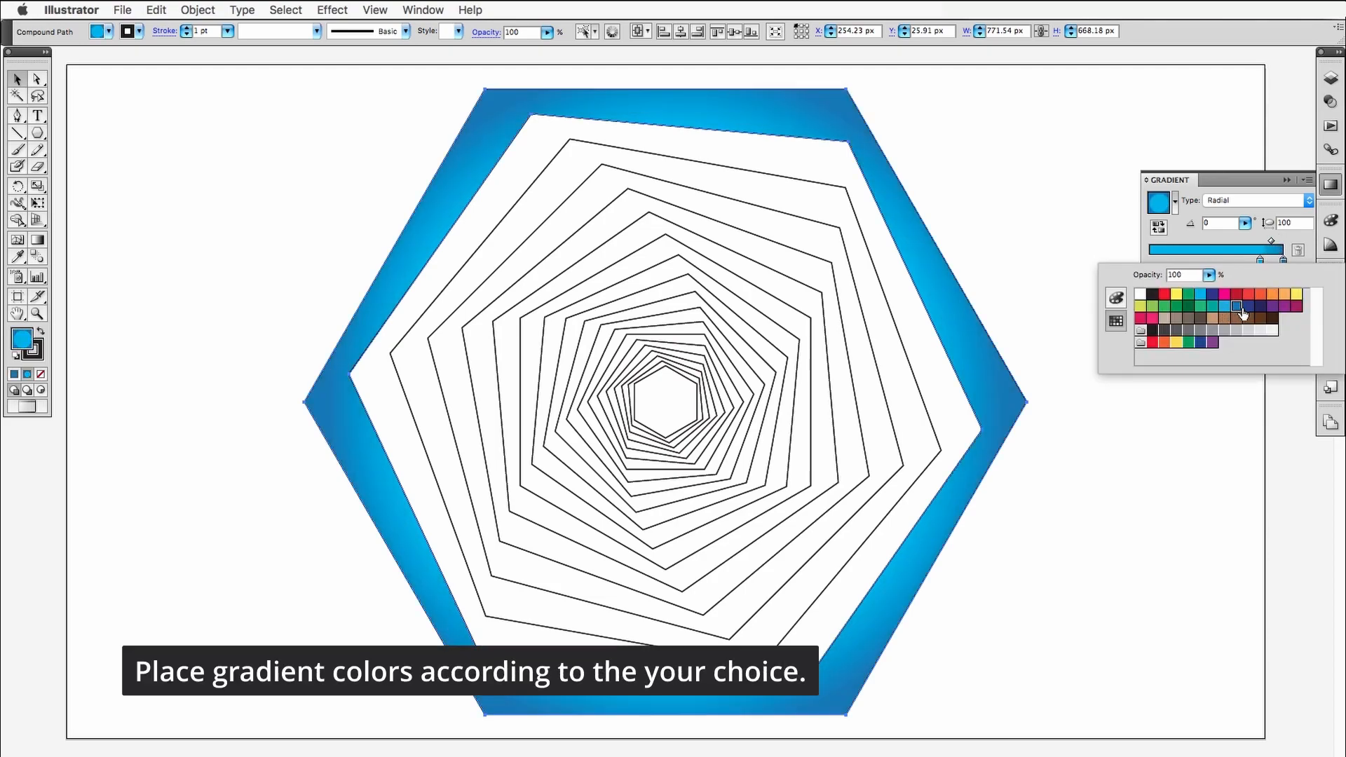
{"action": "left_click", "coordinate": [1249, 311]}
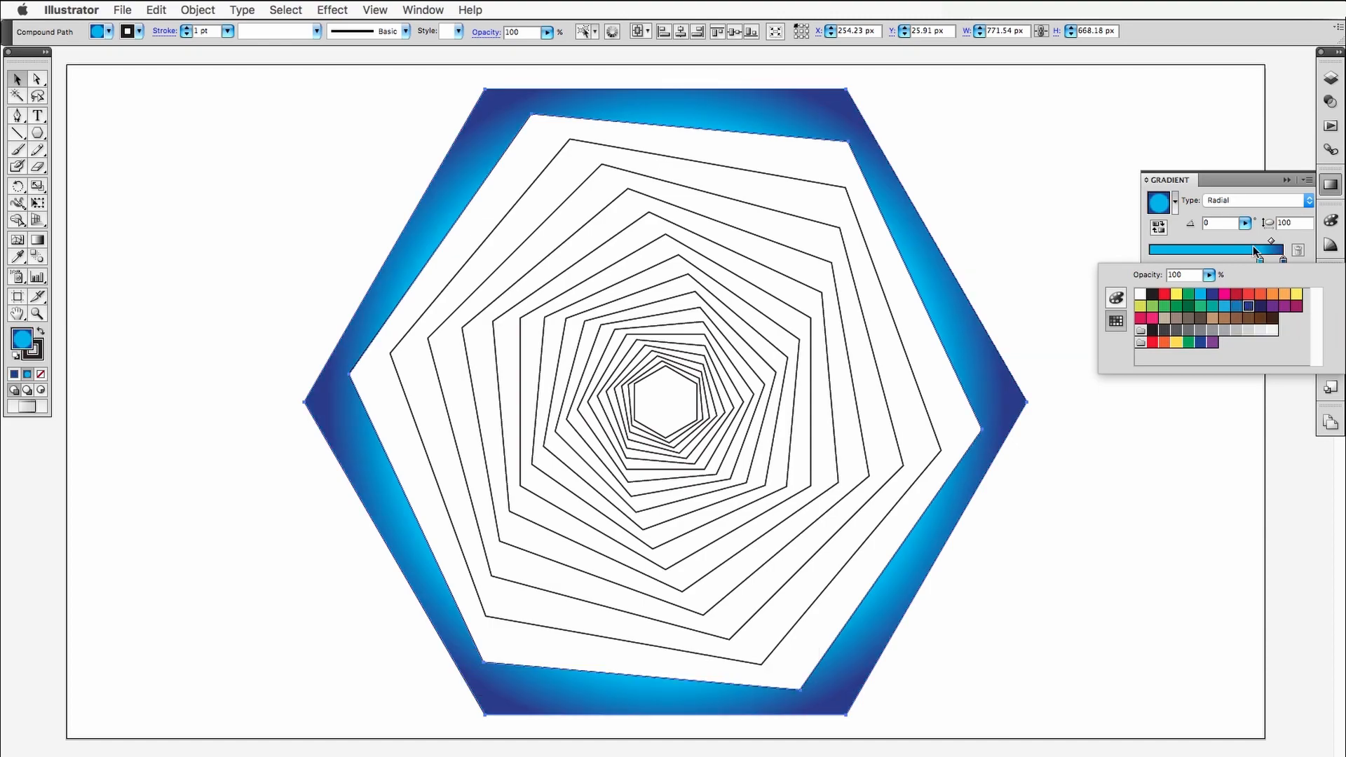
{"action": "left_click", "coordinate": [1237, 307]}
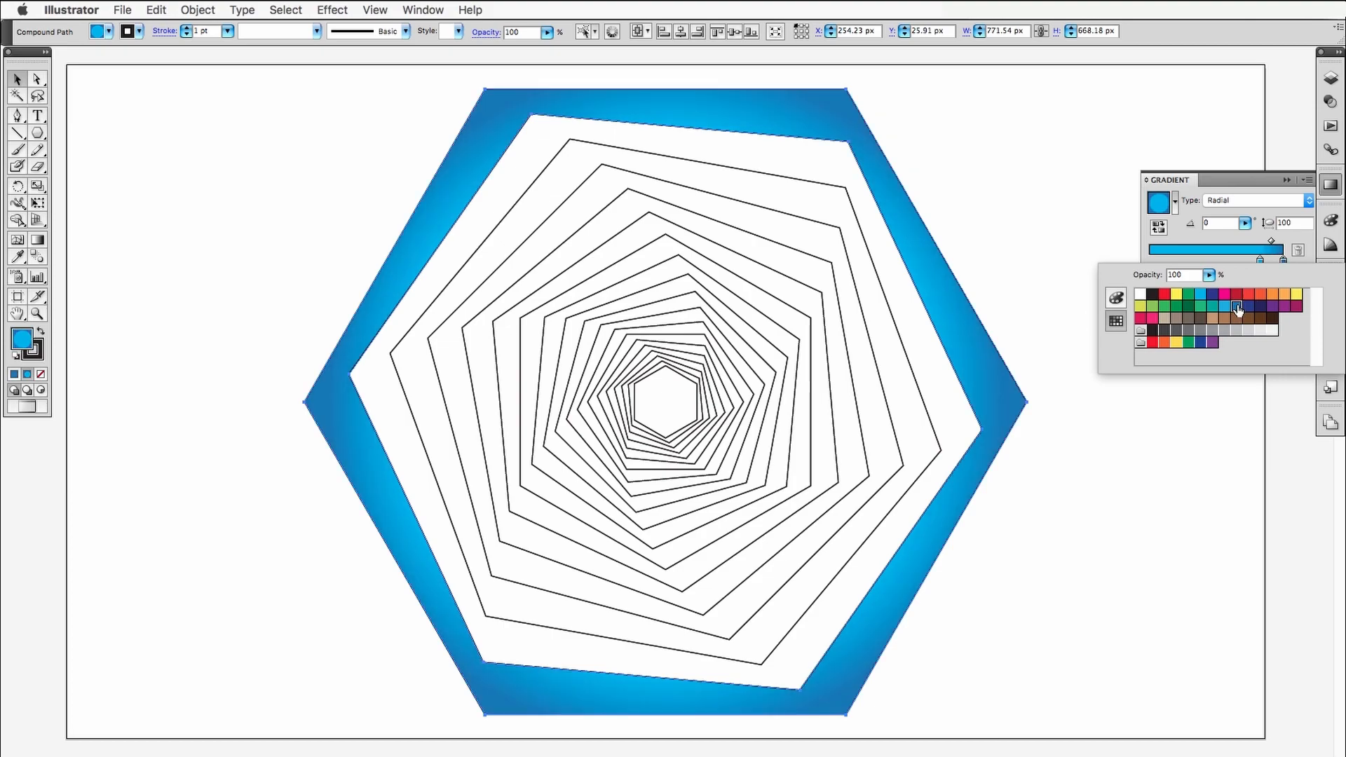
{"action": "left_click", "coordinate": [1248, 308]}
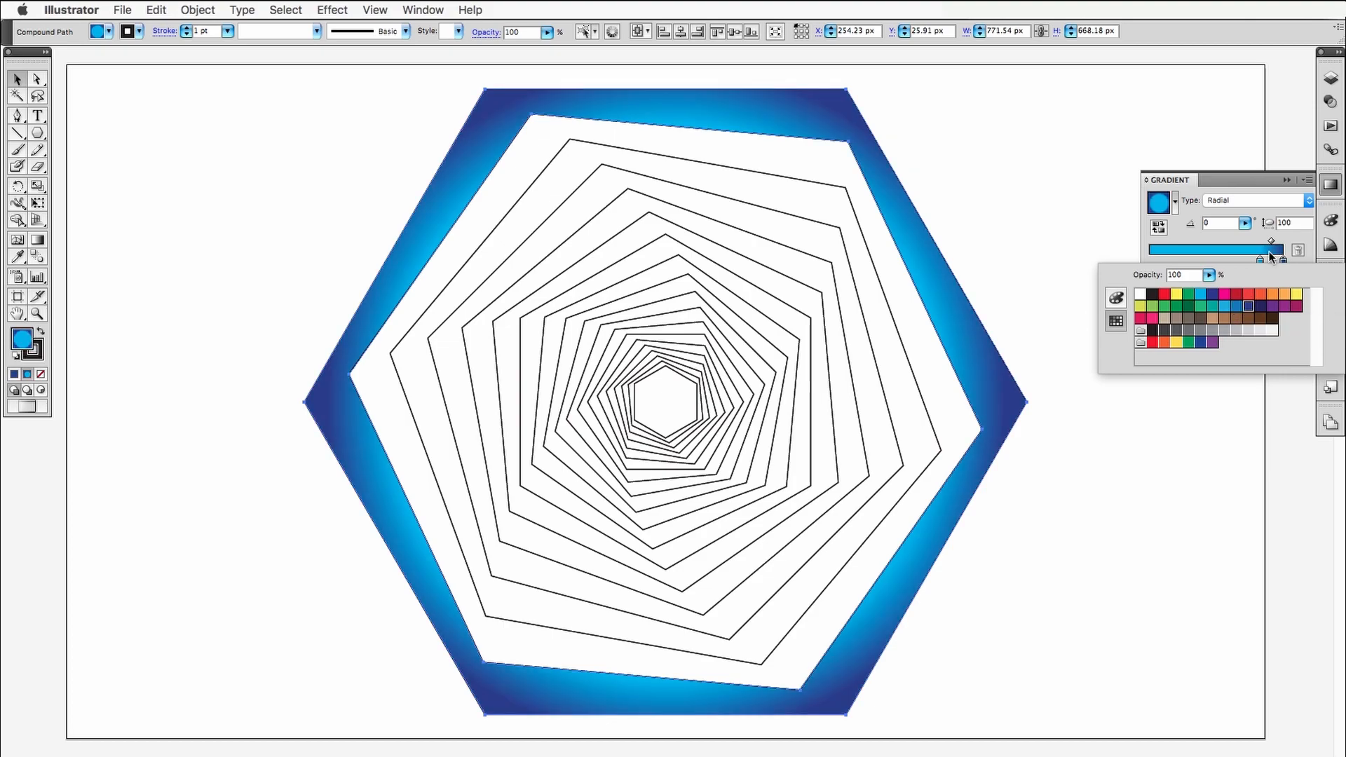
Step: Change the gradient's inner stop to medium blue and set its location to 80%
{"action": "left_click", "coordinate": [1277, 244]}
{"action": "double_click", "coordinate": [1260, 261]}
{"action": "left_click", "coordinate": [1237, 309]}
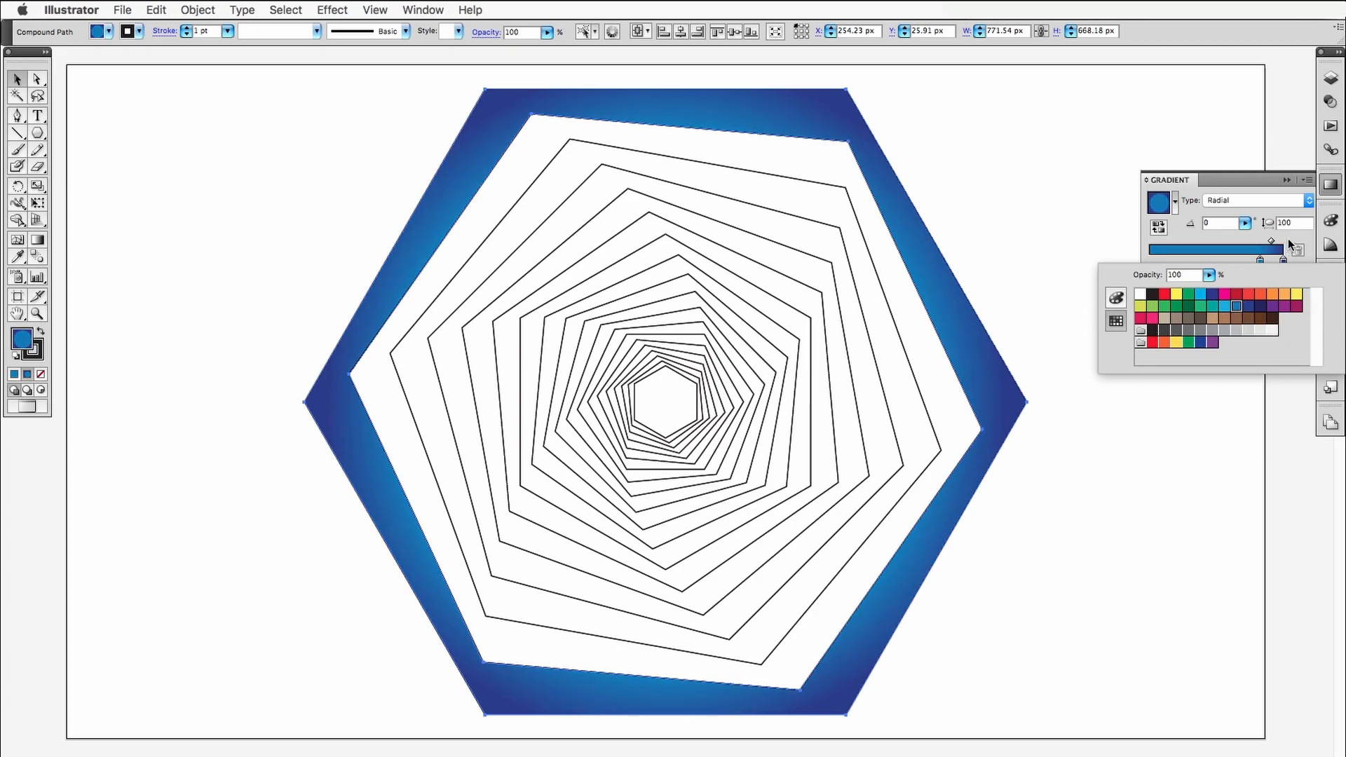
{"action": "left_click", "coordinate": [1262, 262]}
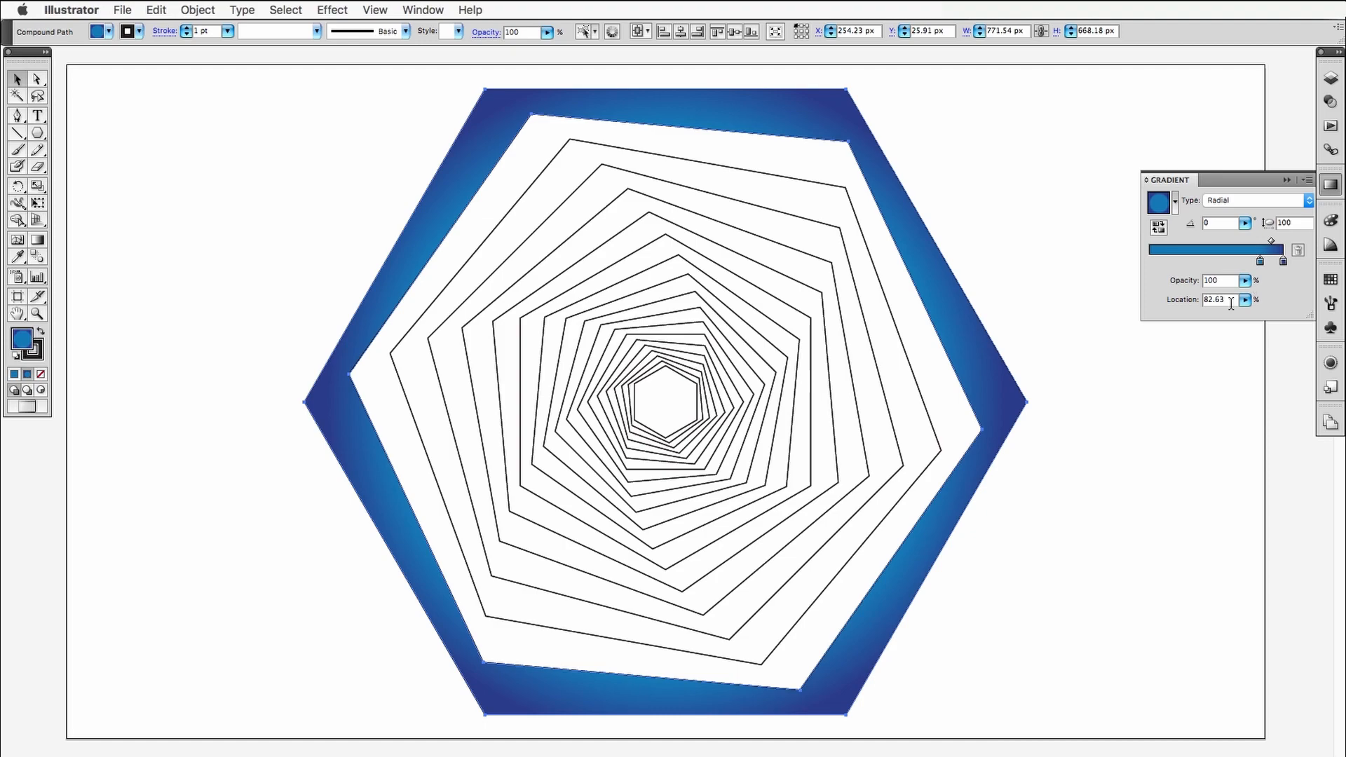
{"action": "type", "text": "80"}
{"action": "key", "text": "Return"}
Step: Add every second ring up to the central hexagon to the selection and apply the blue radial gradient to them all
{"action": "left_click", "coordinate": [1331, 78]}
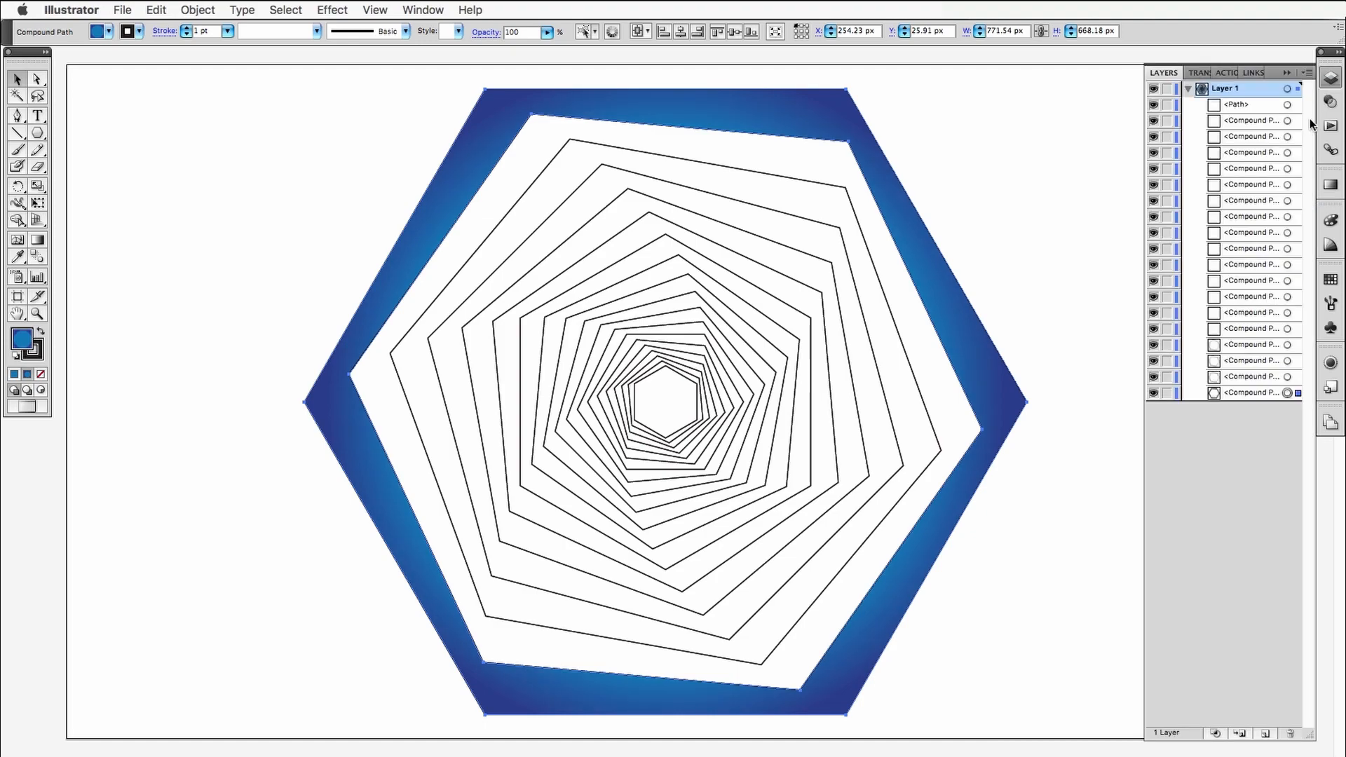
{"action": "left_click", "coordinate": [1288, 360], "text": "shift"}
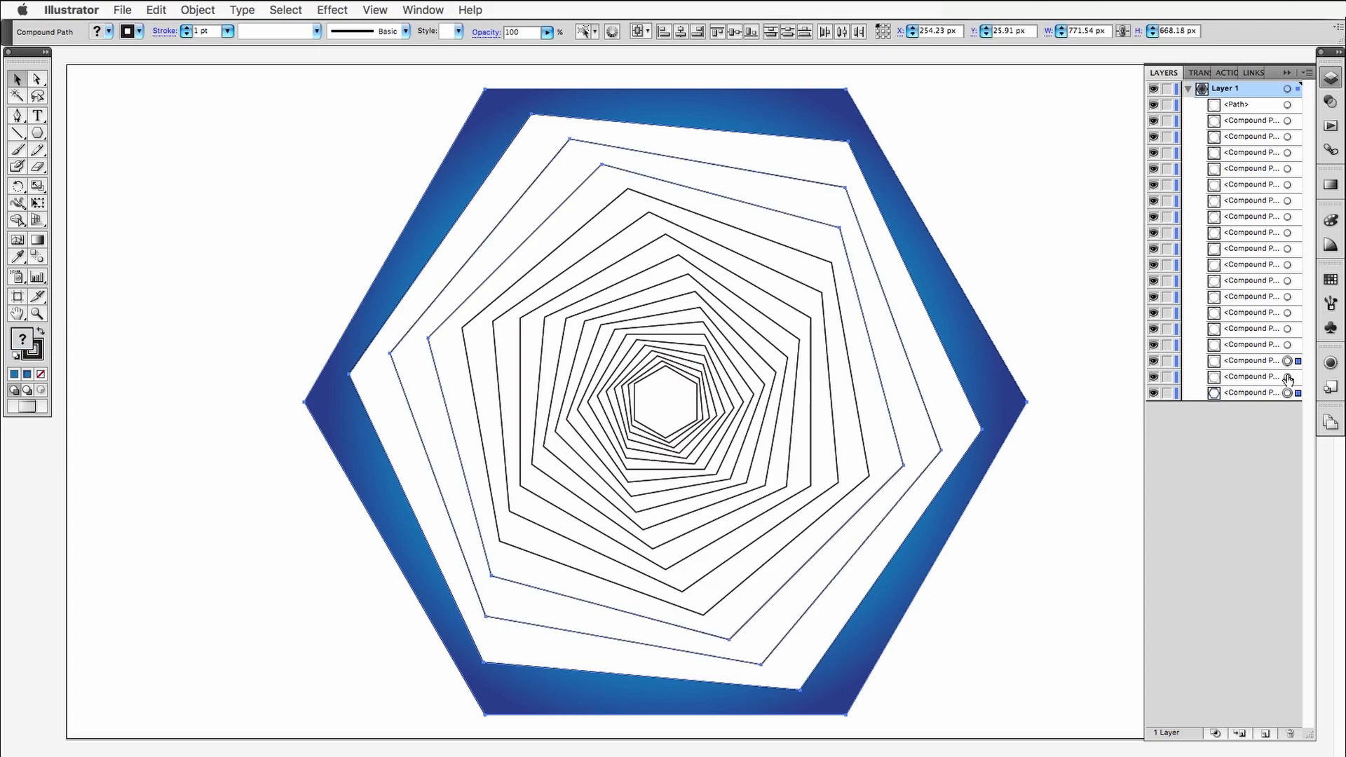
{"action": "left_click", "coordinate": [1287, 328], "text": "shift"}
{"action": "left_click", "coordinate": [1288, 297], "text": "shift"}
{"action": "left_click", "coordinate": [1288, 265], "text": "shift"}
{"action": "left_click", "coordinate": [1287, 232], "text": "shift"}
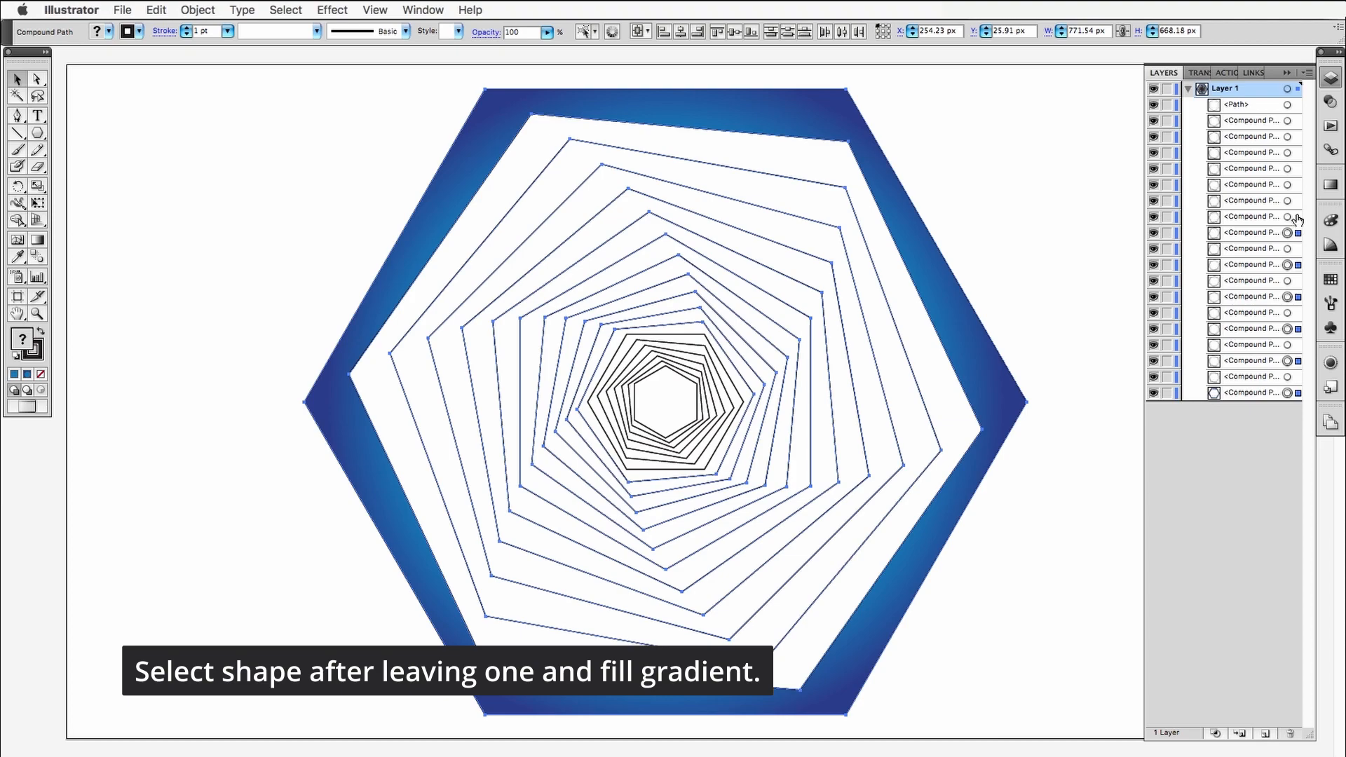
{"action": "left_click", "coordinate": [1288, 201], "text": "shift"}
{"action": "left_click", "coordinate": [1288, 169], "text": "shift"}
{"action": "left_click", "coordinate": [1288, 136], "text": "shift"}
{"action": "left_click", "coordinate": [1288, 105], "text": "shift"}
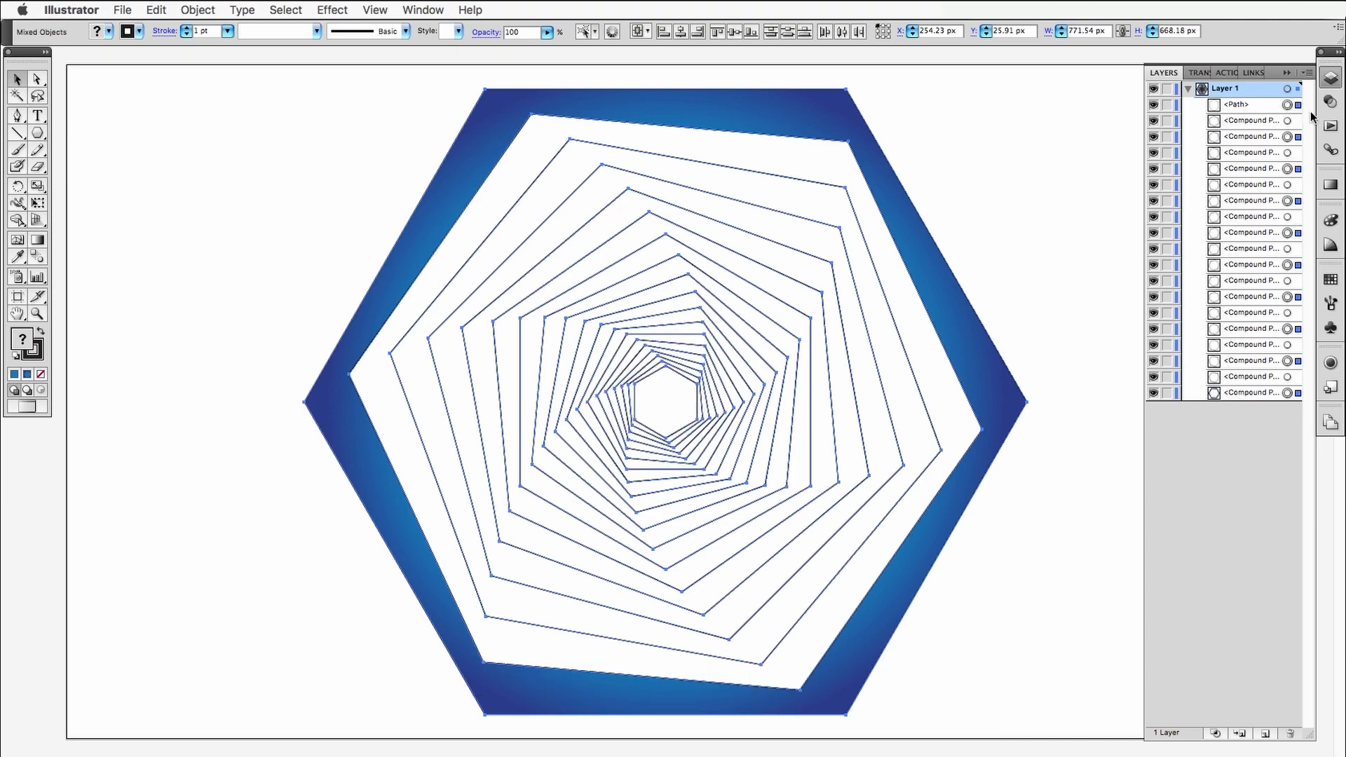
{"action": "left_click", "coordinate": [1329, 187]}
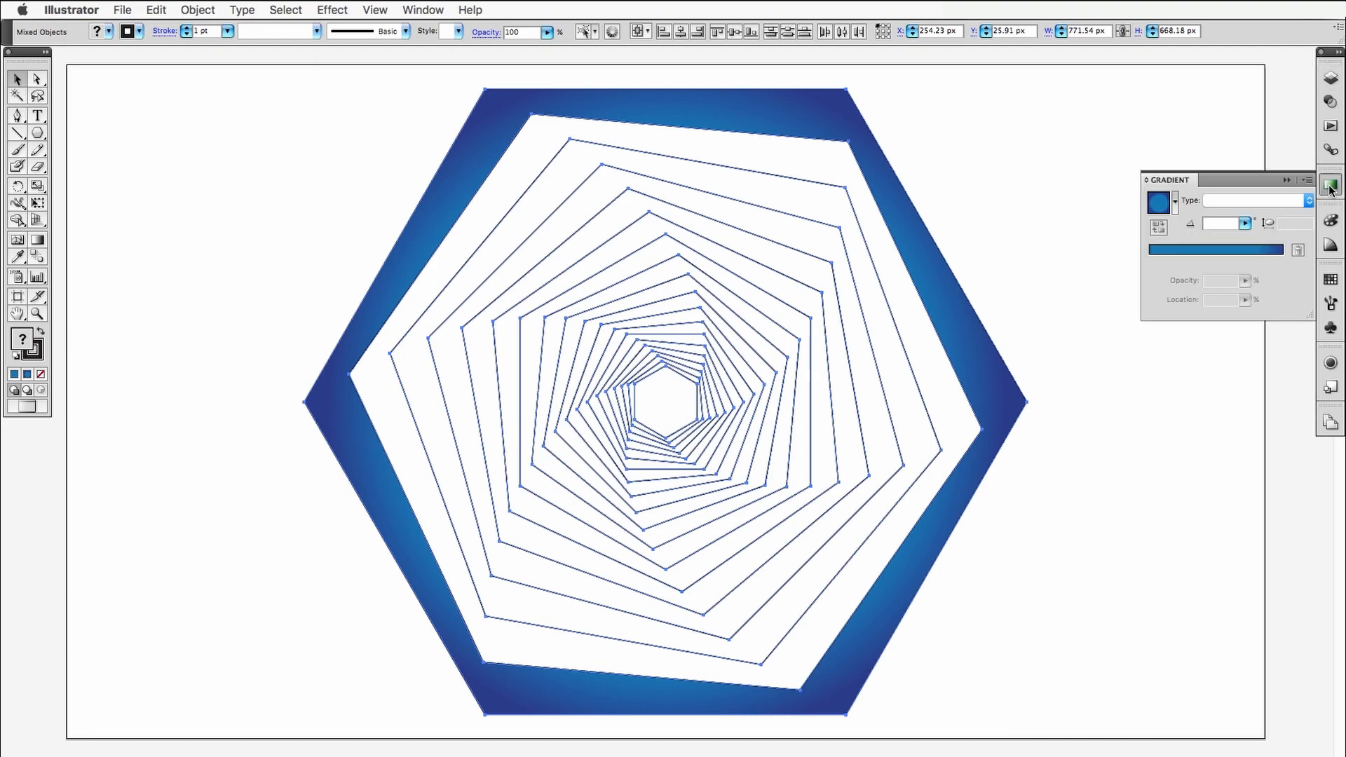
{"action": "left_click", "coordinate": [1287, 200]}
{"action": "left_click", "coordinate": [1272, 199]}
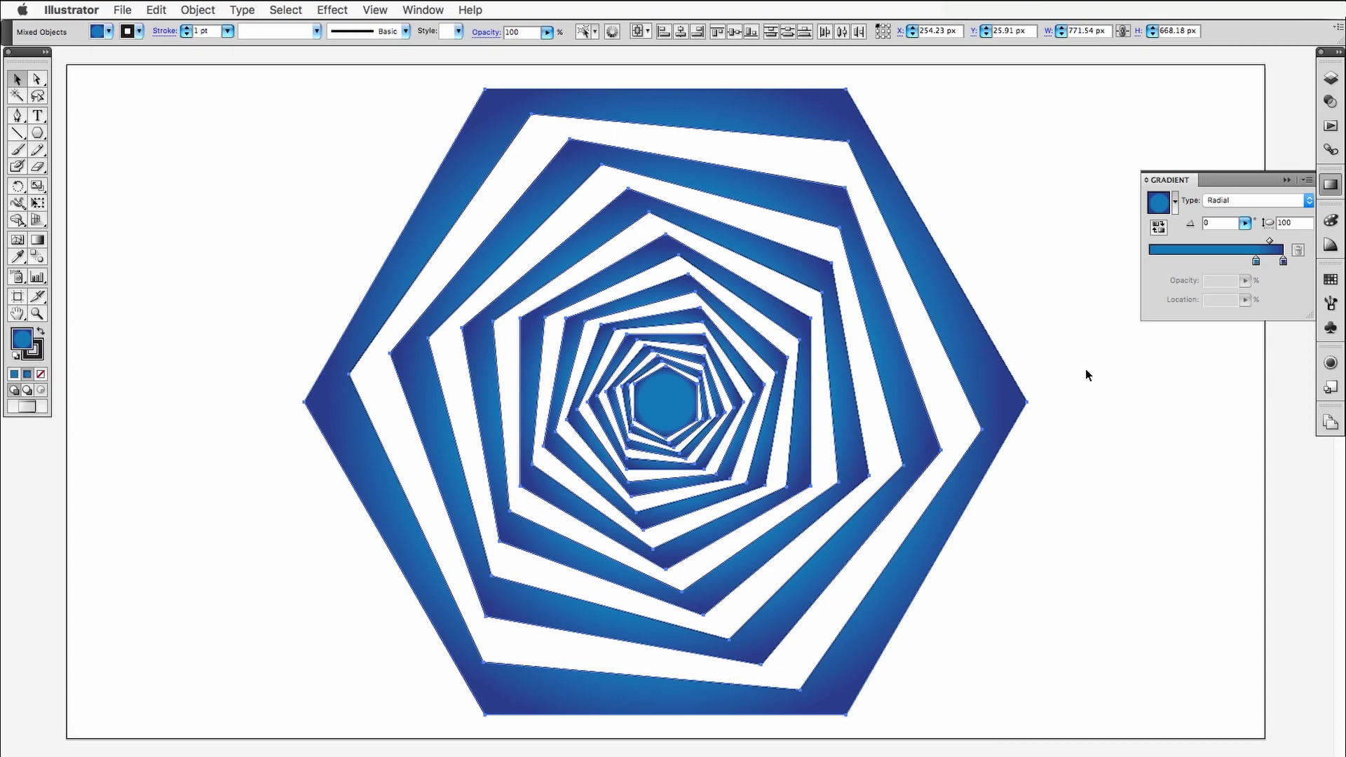
Step: Select all the remaining unfilled rings between the blue ones and give them a radial gradient fill
{"action": "left_click", "coordinate": [1335, 80]}
{"action": "left_click", "coordinate": [1336, 80]}
{"action": "left_click", "coordinate": [1334, 81]}
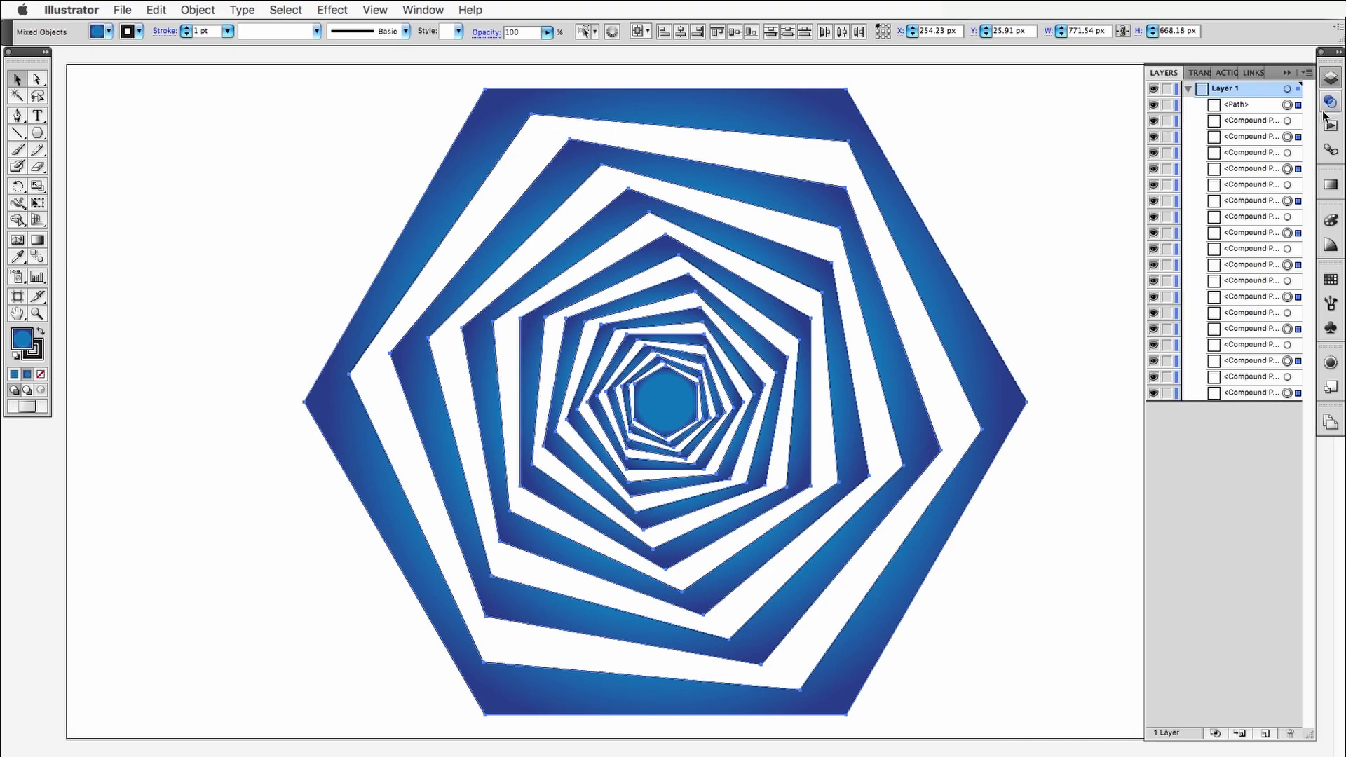
{"action": "left_click", "coordinate": [1288, 376]}
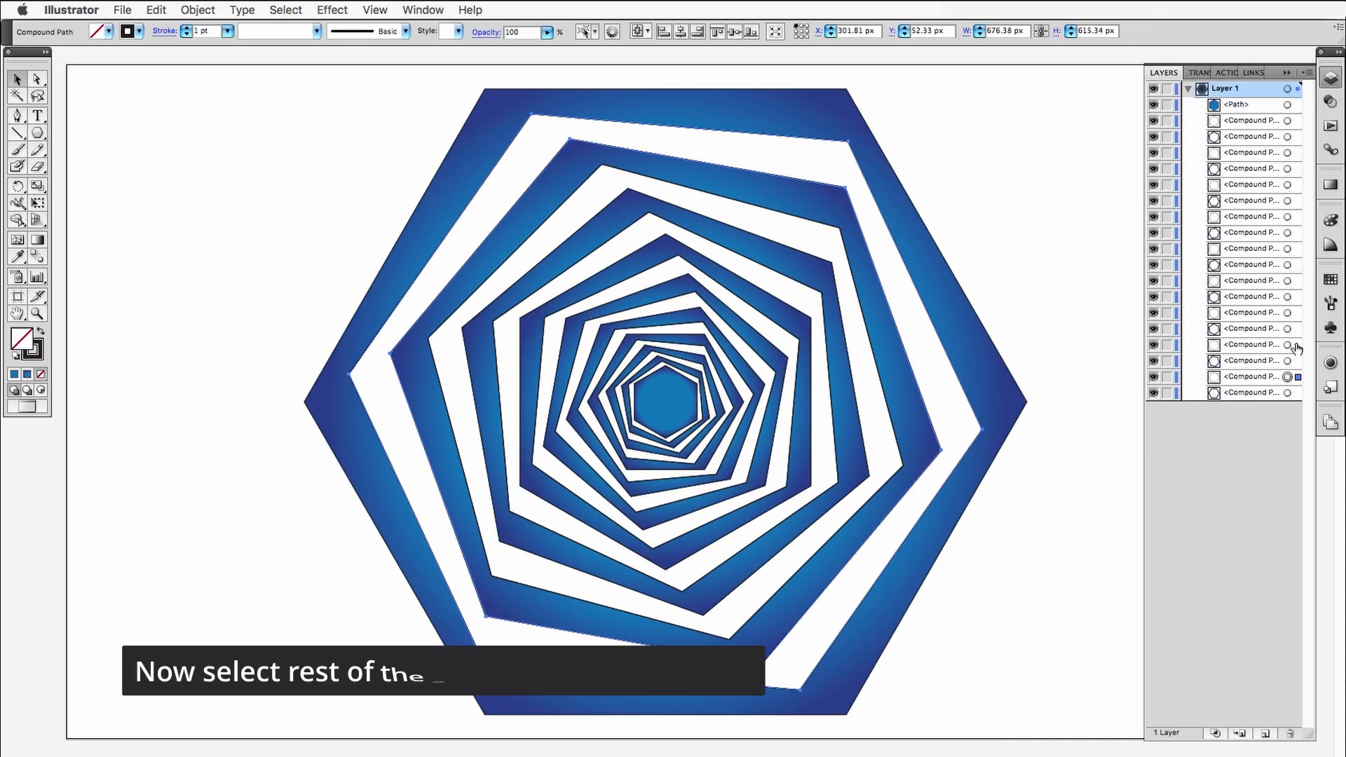
{"action": "left_click", "coordinate": [1288, 345], "text": "shift"}
{"action": "left_click", "coordinate": [1288, 313], "text": "shift"}
{"action": "left_click", "coordinate": [1288, 281], "text": "shift"}
{"action": "left_click", "coordinate": [1288, 248], "text": "shift"}
{"action": "left_click", "coordinate": [1288, 217], "text": "shift"}
{"action": "left_click", "coordinate": [1288, 184], "text": "shift"}
{"action": "left_click", "coordinate": [1288, 152], "text": "shift"}
{"action": "left_click", "coordinate": [1288, 120], "text": "shift"}
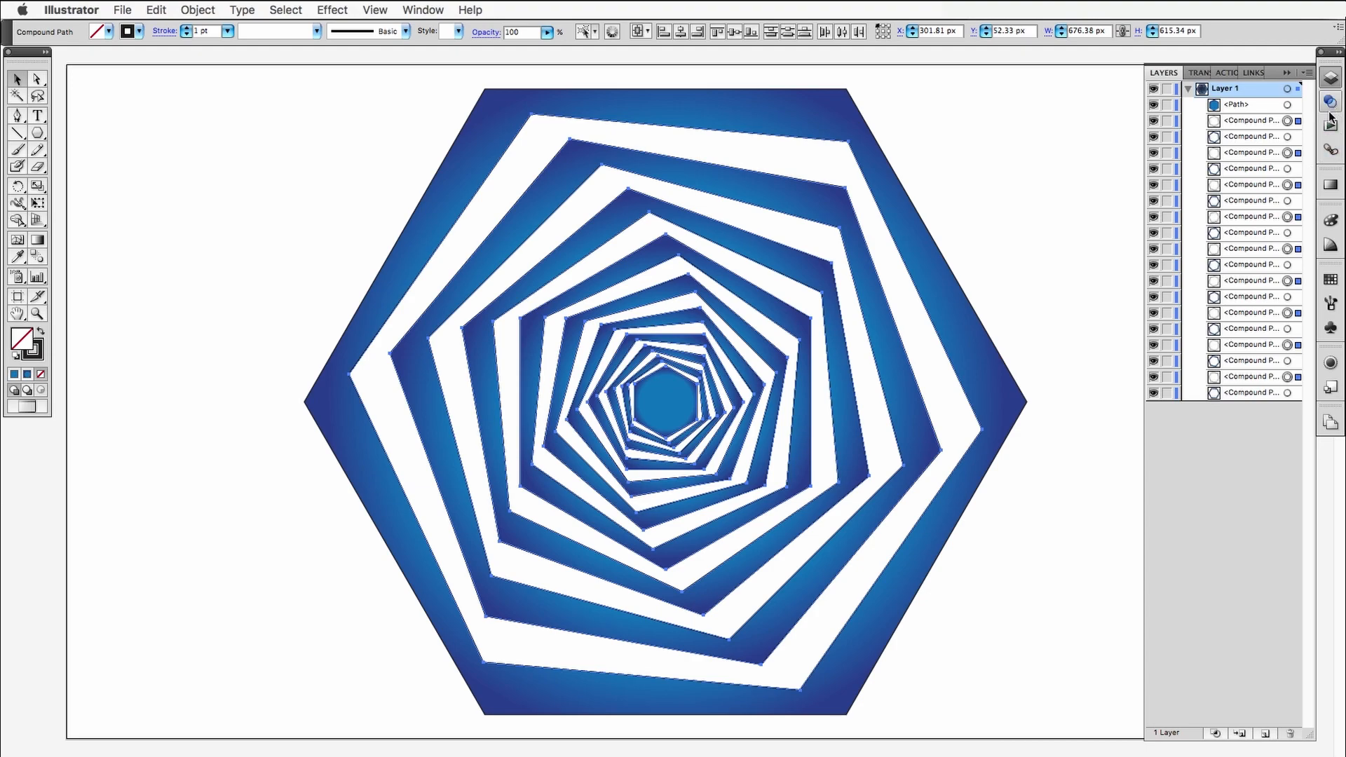
{"action": "left_click", "coordinate": [1331, 185]}
{"action": "left_click", "coordinate": [1255, 203]}
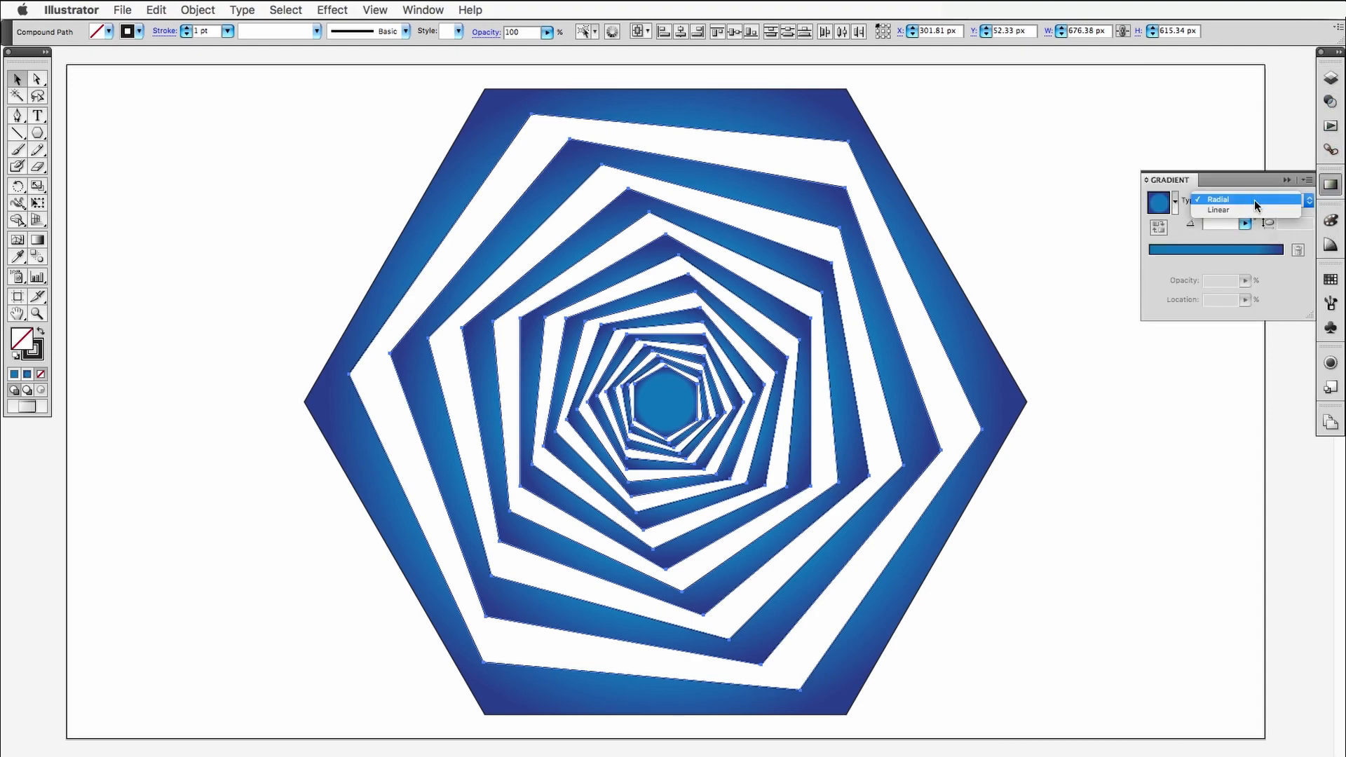
{"action": "left_click", "coordinate": [1253, 200]}
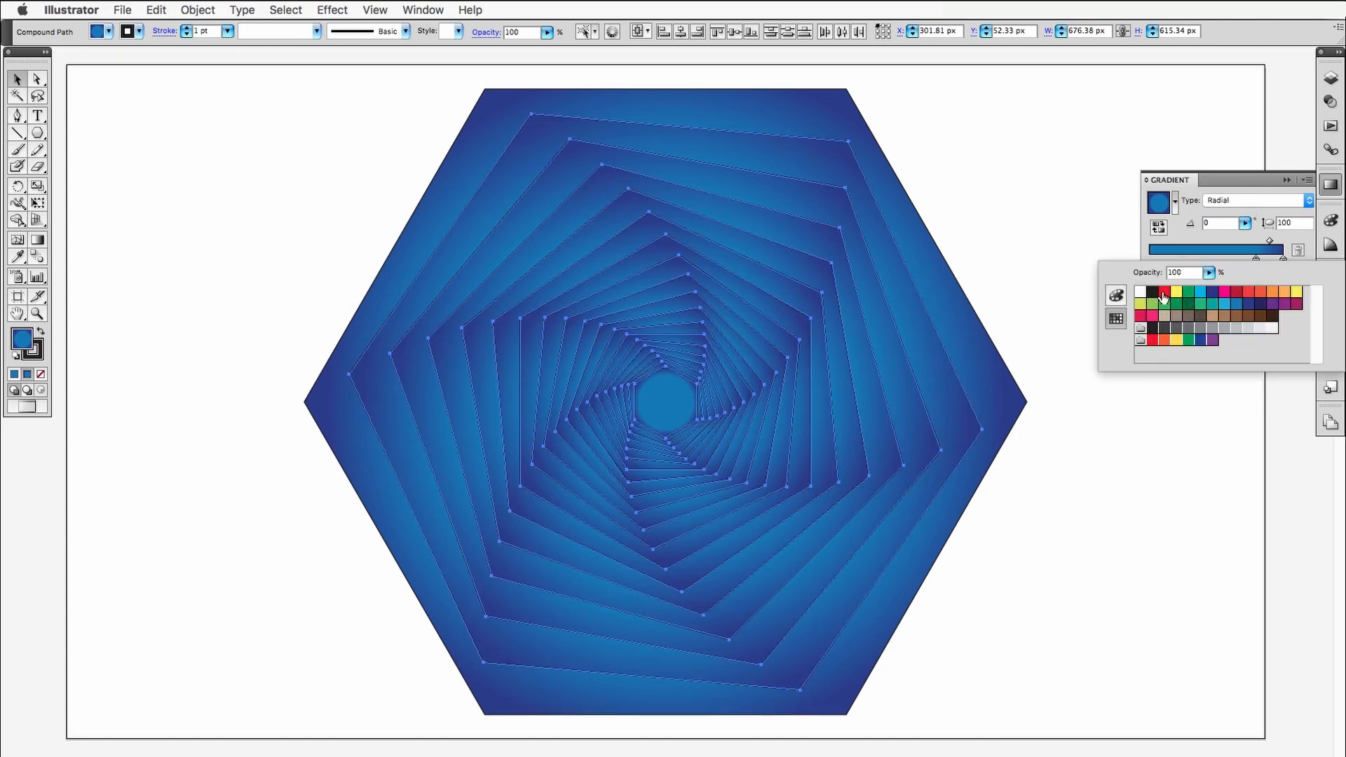
Step: Recolour the selected rings' gradient with a yellow inner stop and a light orange outer stop, and deselect them
{"action": "left_click", "coordinate": [1176, 295]}
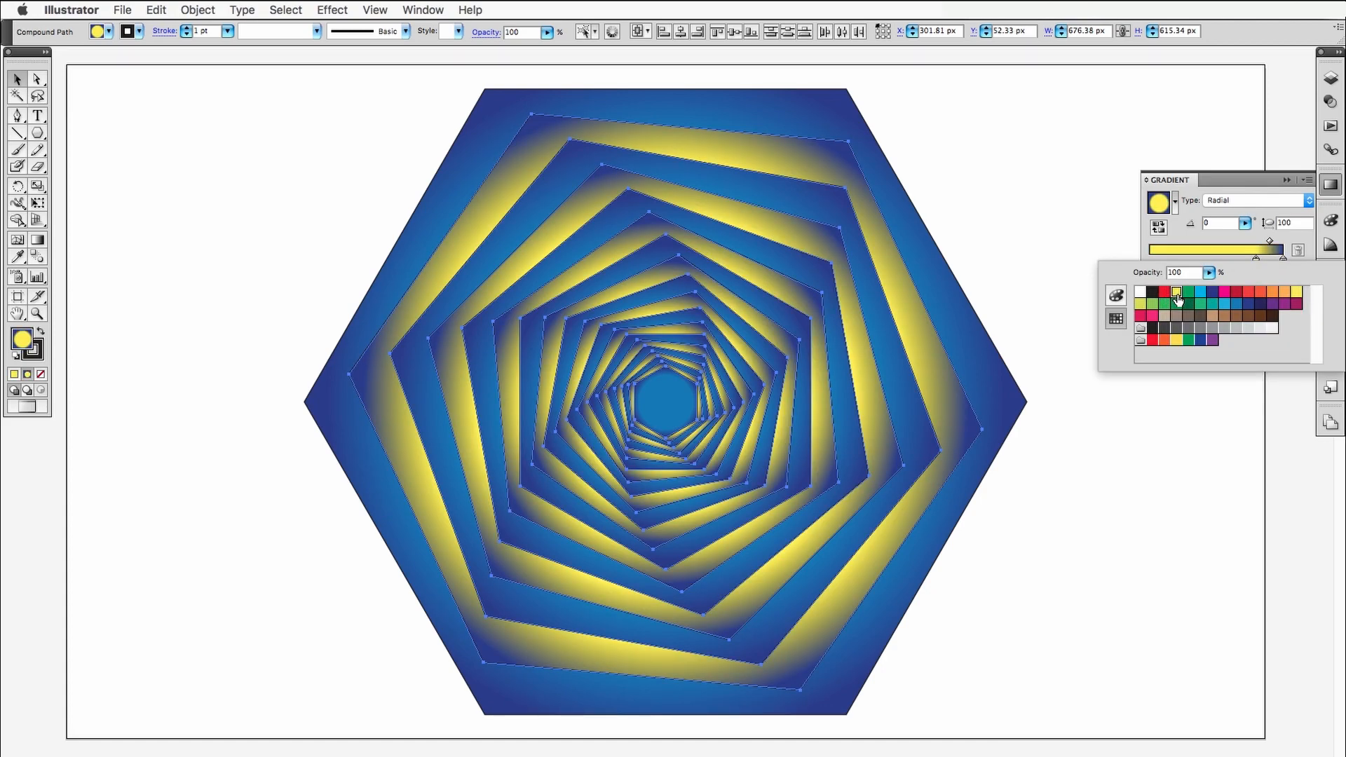
{"action": "left_click", "coordinate": [1292, 246]}
{"action": "left_click", "coordinate": [1284, 261]}
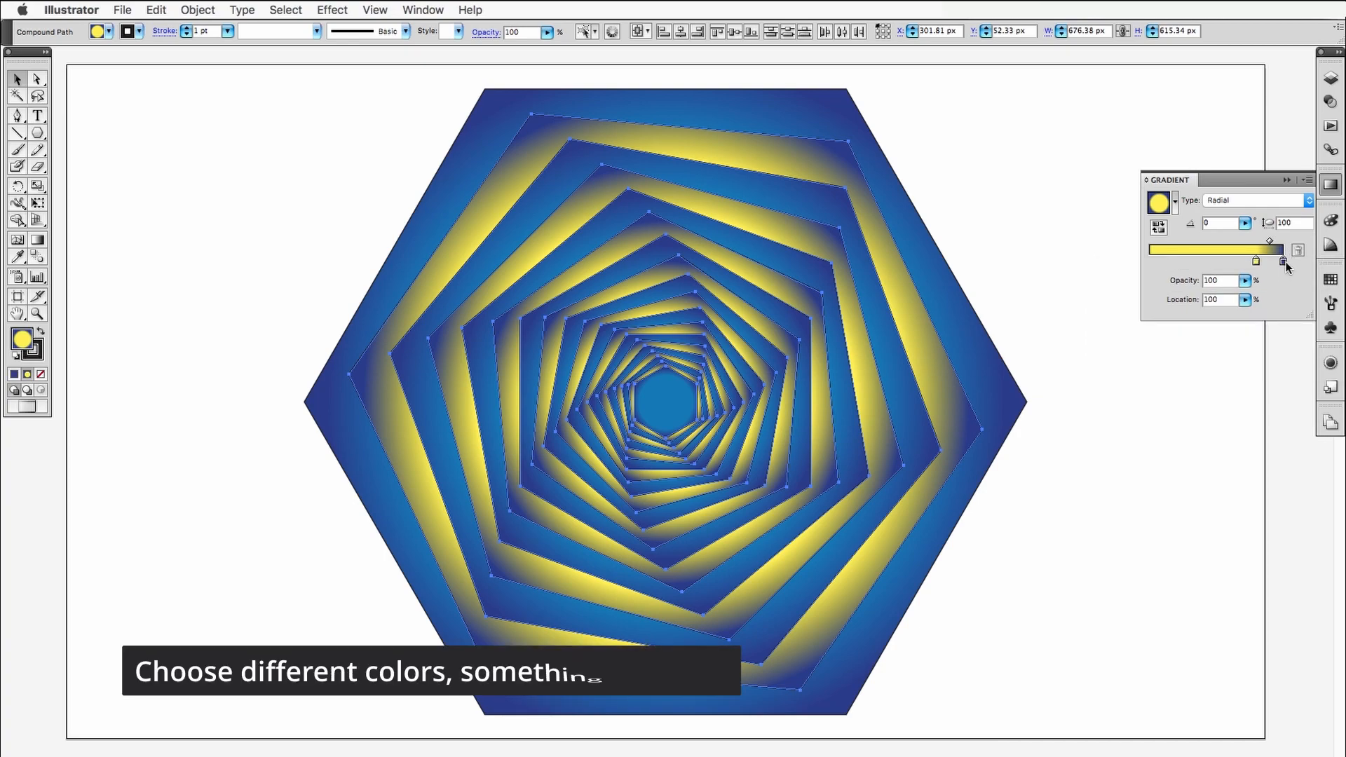
{"action": "double_click", "coordinate": [1286, 262]}
{"action": "left_click", "coordinate": [1284, 295]}
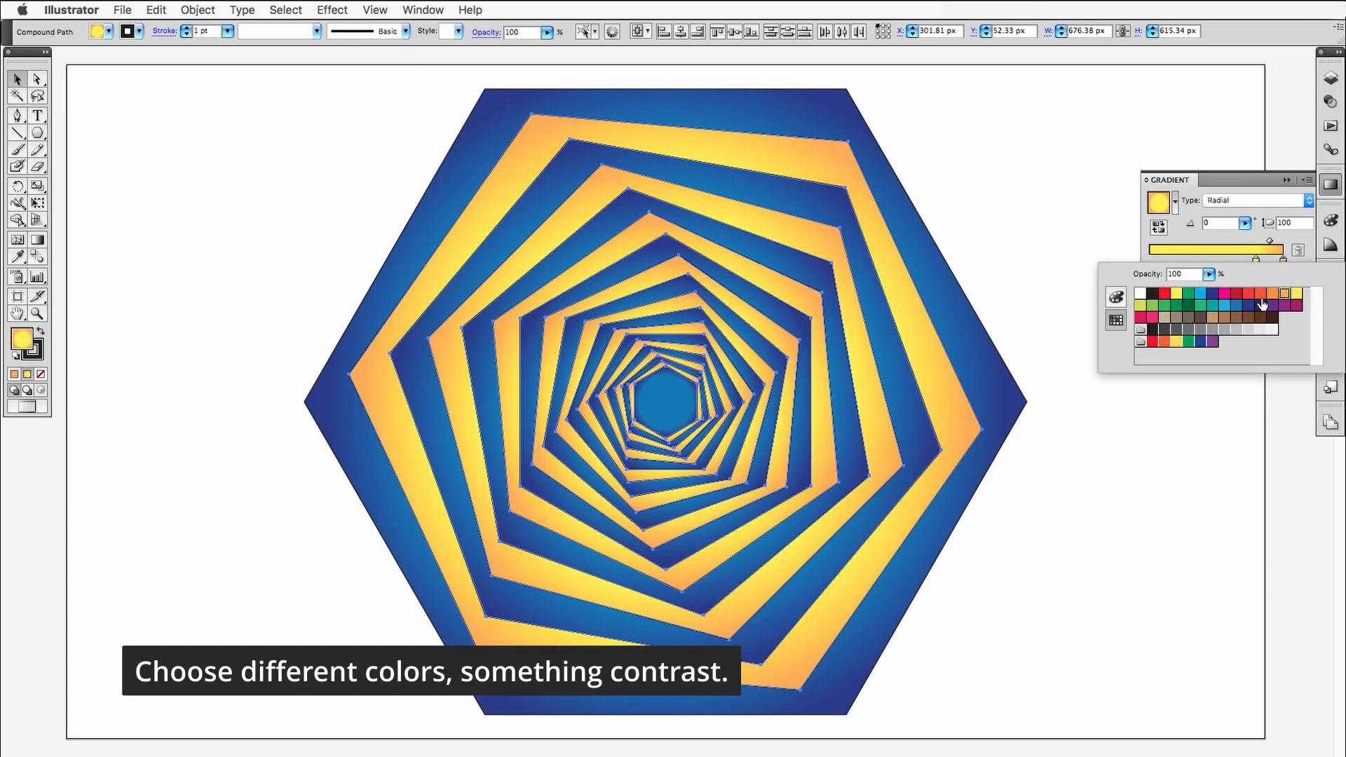
{"action": "left_click", "coordinate": [1079, 431]}
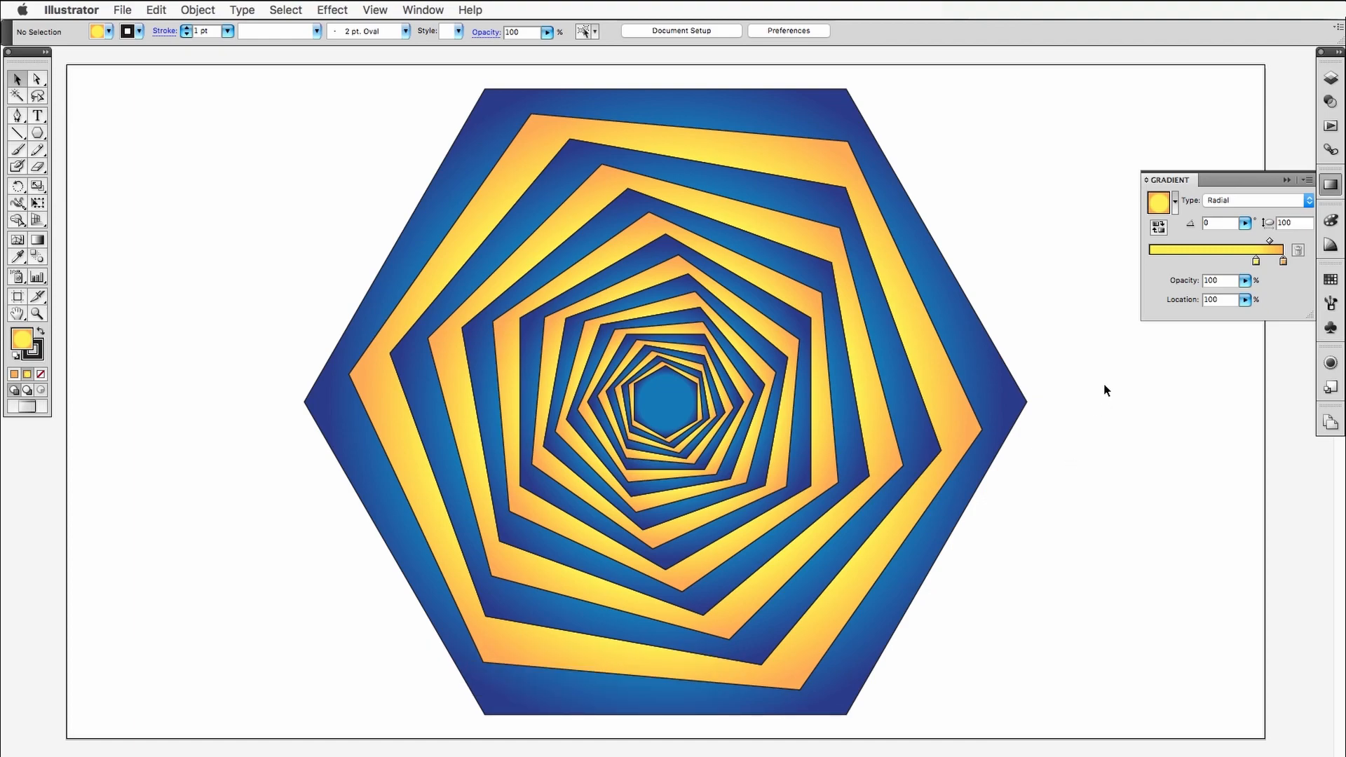
Step: Remove the stroke from all the artwork and deselect it
{"action": "key", "text": "super+a"}
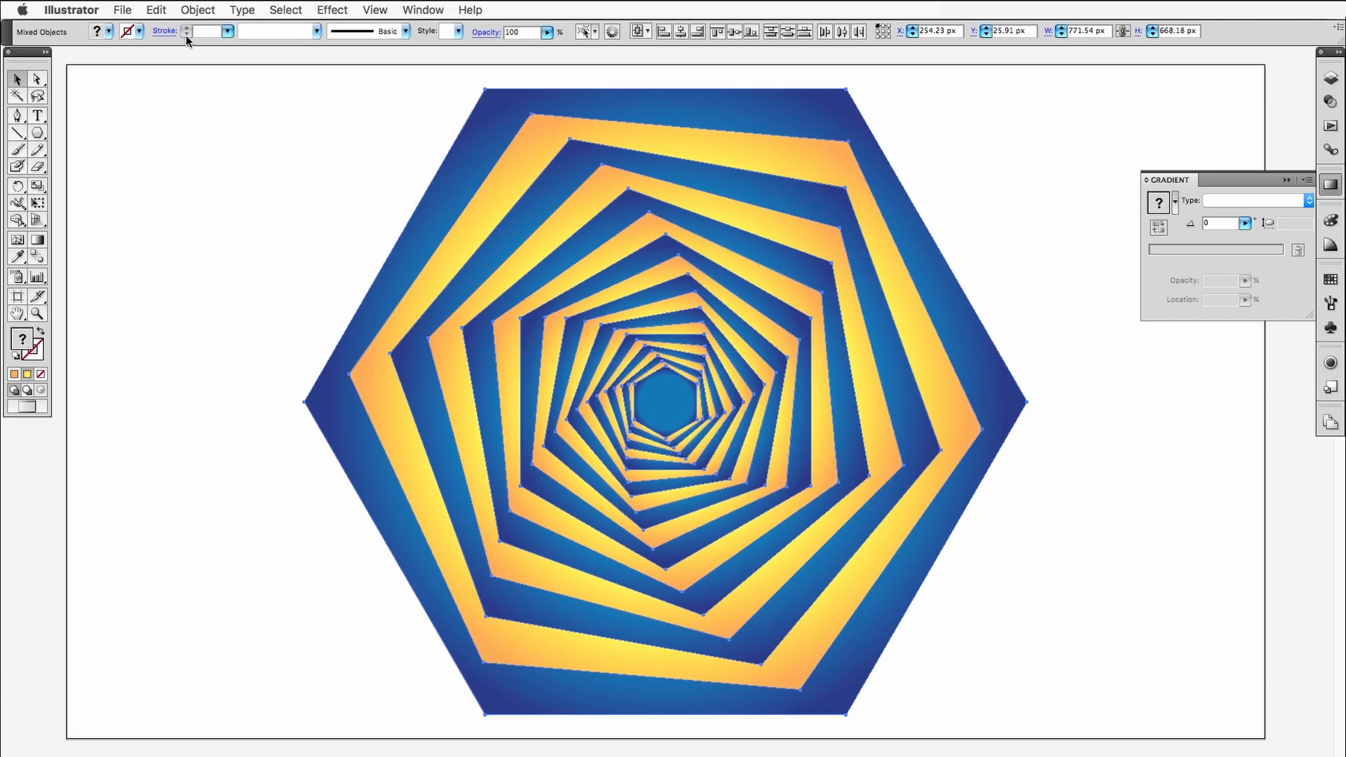
{"action": "left_click", "coordinate": [267, 303]}
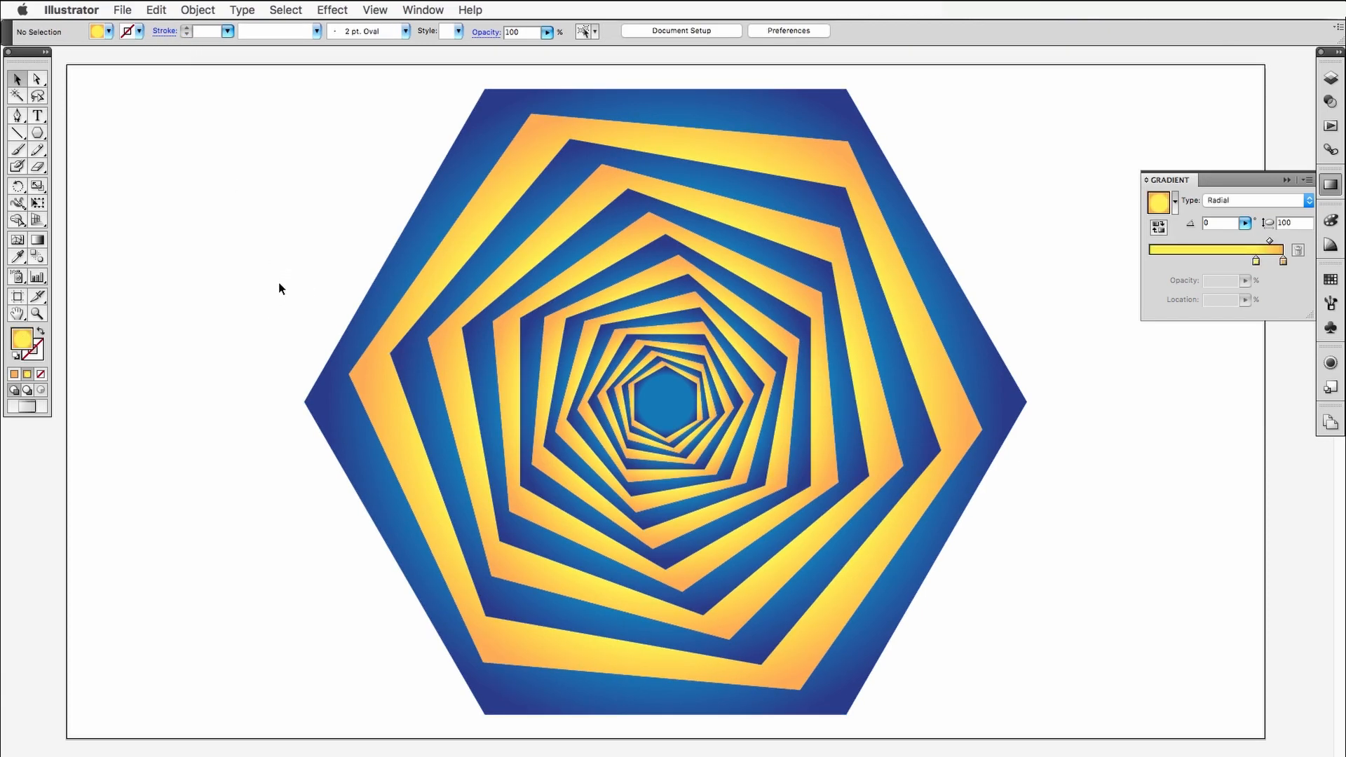
Step: Draw a 1280 × 720 px rectangle covering the whole artboard and fill it with cyan
{"action": "key", "text": "super+minus"}
{"action": "key", "text": "m"}
{"action": "left_click_drag", "start_coordinate": [325, 212], "coordinate": [1007, 596]}
{"action": "key", "text": "v"}
{"action": "left_click", "coordinate": [98, 31]}
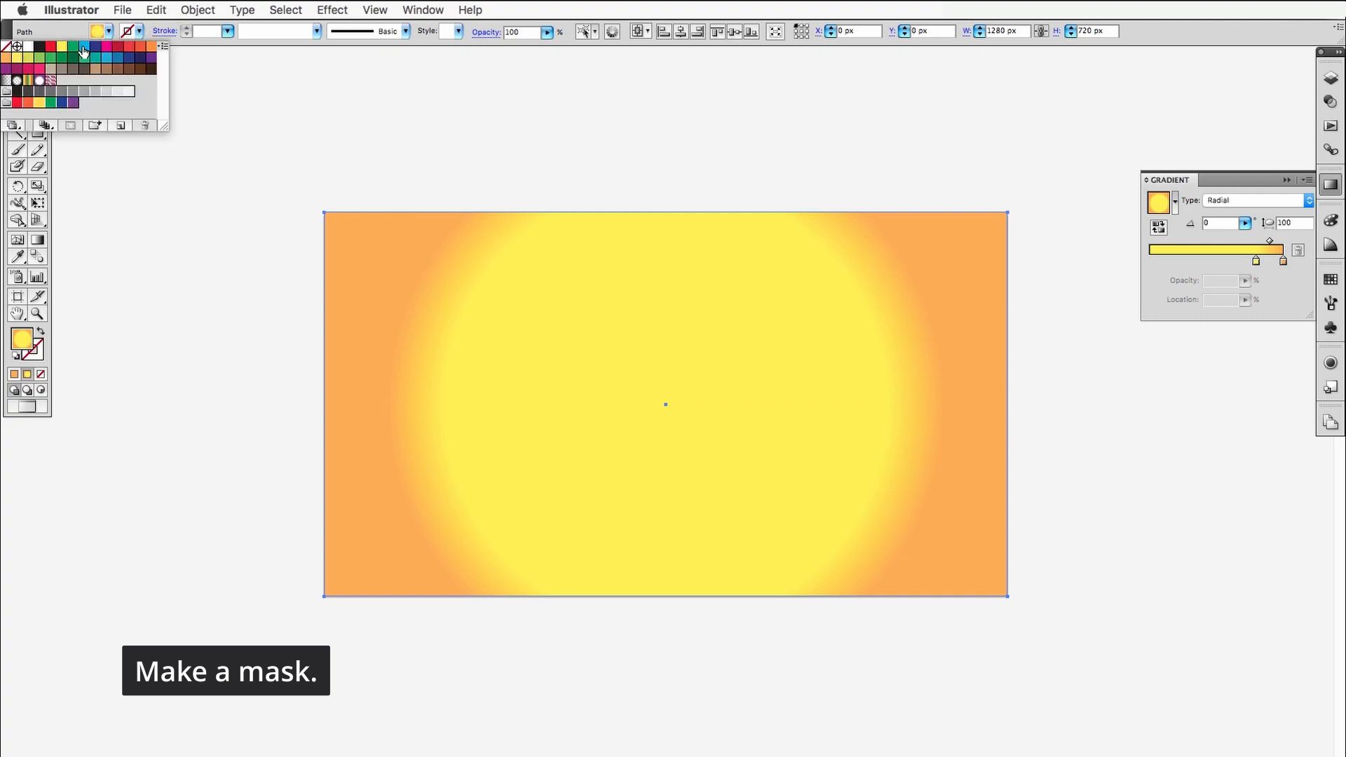
{"action": "left_click", "coordinate": [82, 50]}
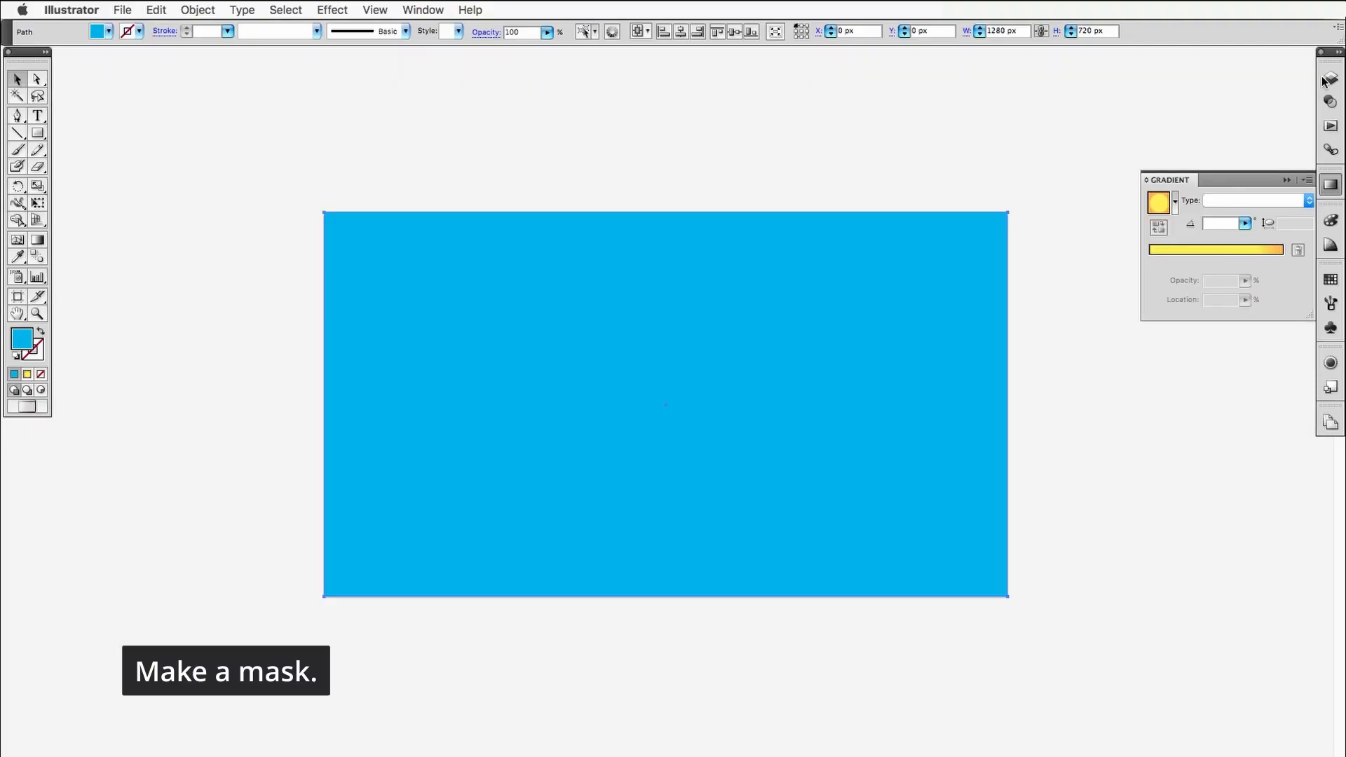
Step: Hide the cyan rectangle and group all the spiral shapes together
{"action": "left_click", "coordinate": [1330, 78]}
{"action": "left_click", "coordinate": [1153, 104]}
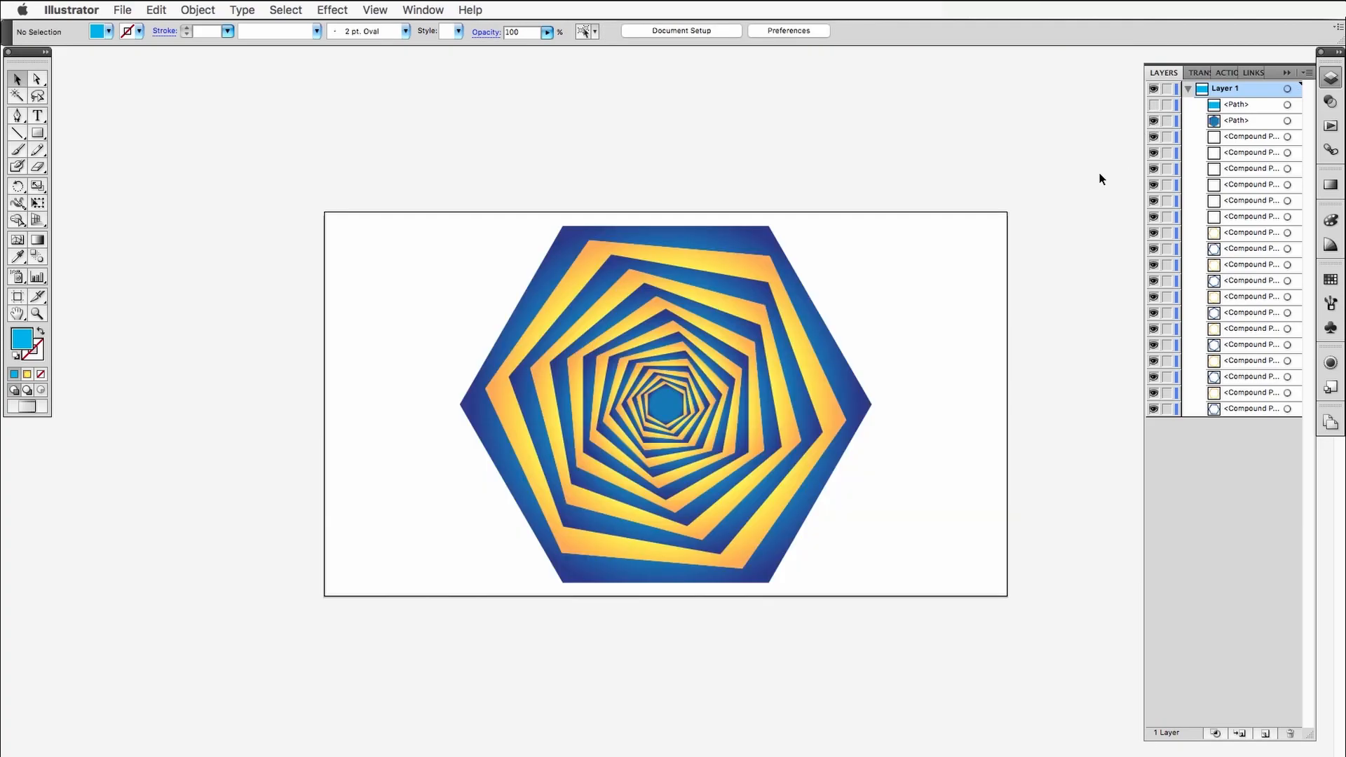
{"action": "key", "text": "super+a"}
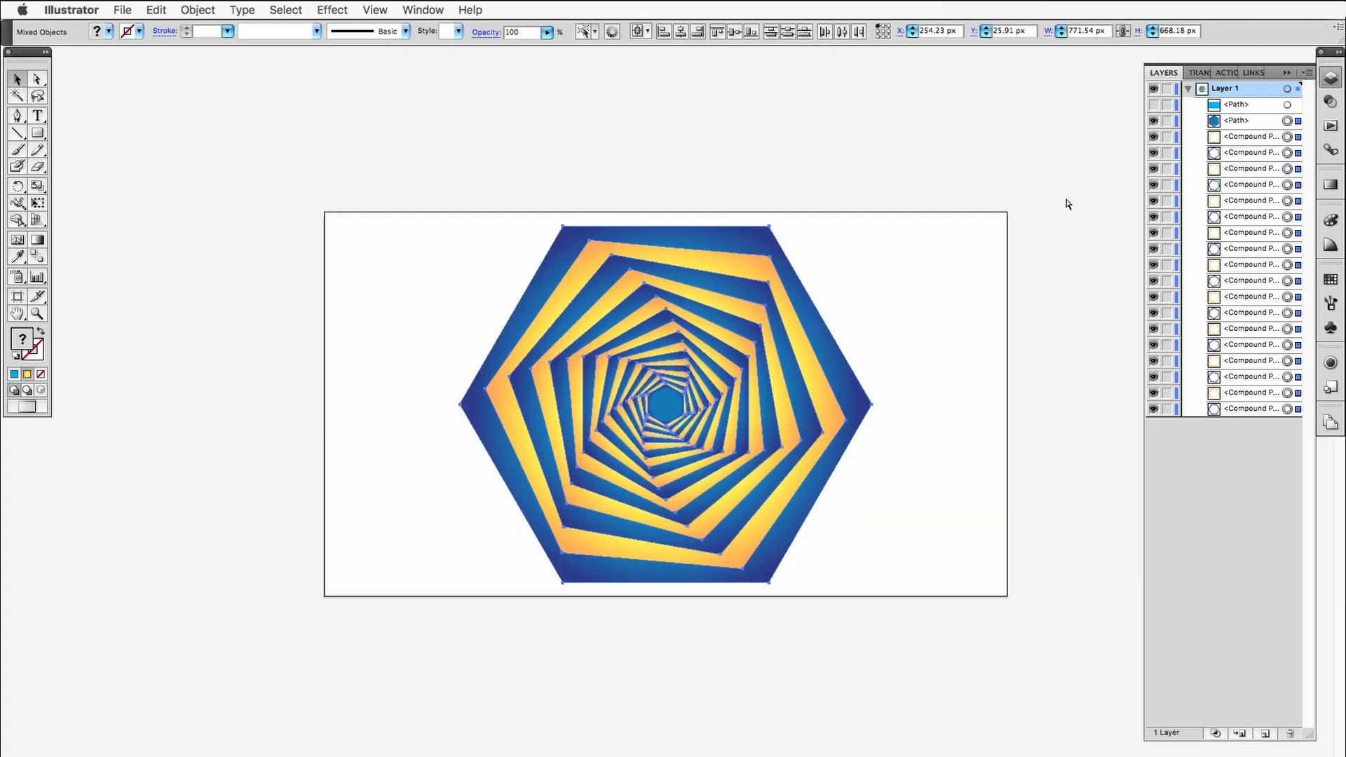
{"action": "key", "text": "super+g"}
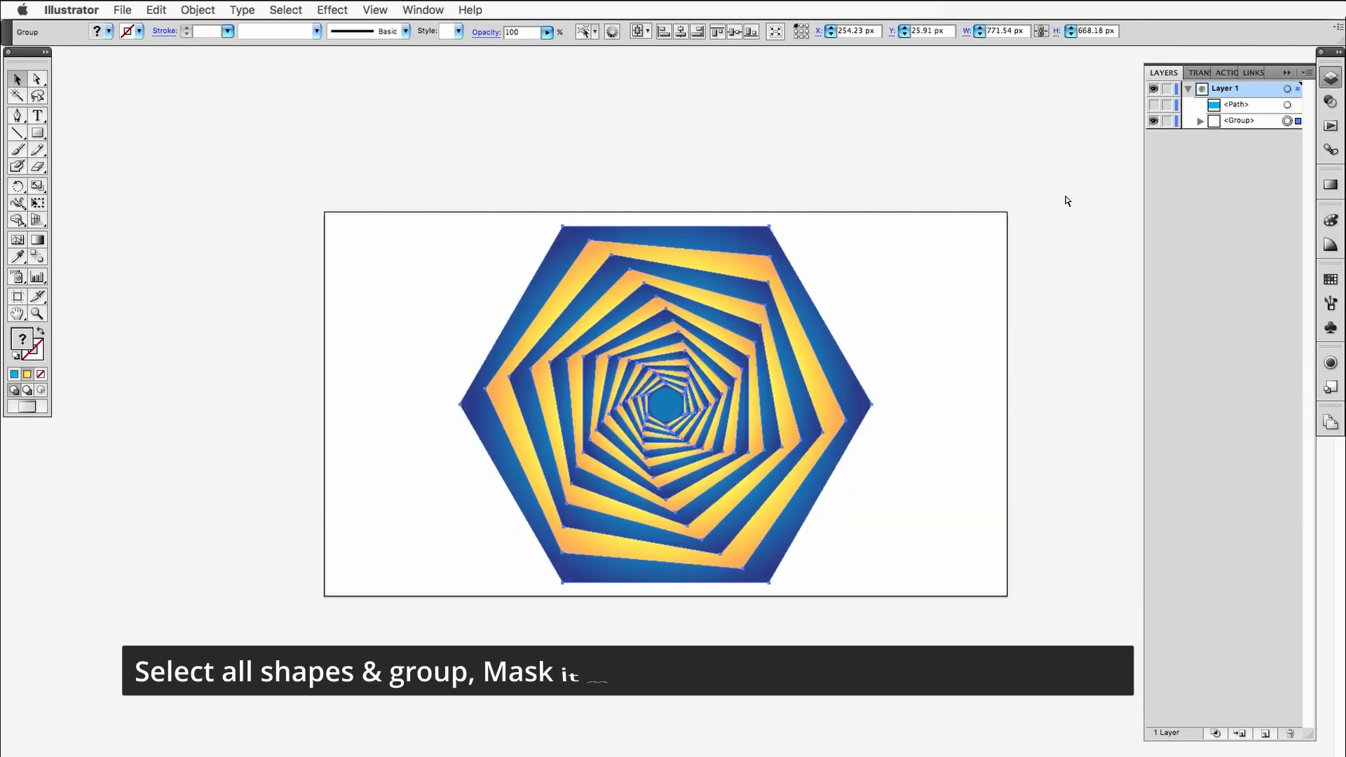
Step: Show the rectangle again and use it as a clipping mask for the spiral group
{"action": "left_click", "coordinate": [1154, 105]}
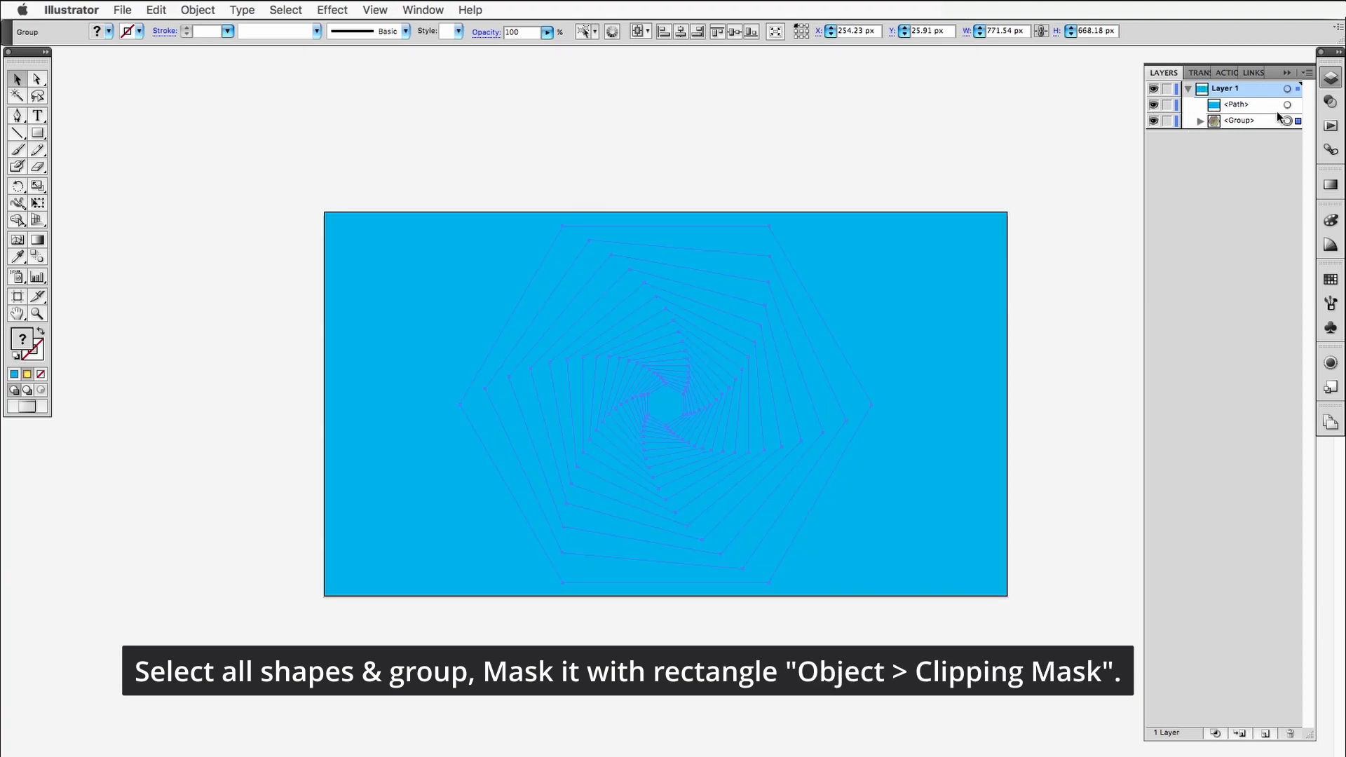
{"action": "left_click", "coordinate": [1287, 106], "text": "shift"}
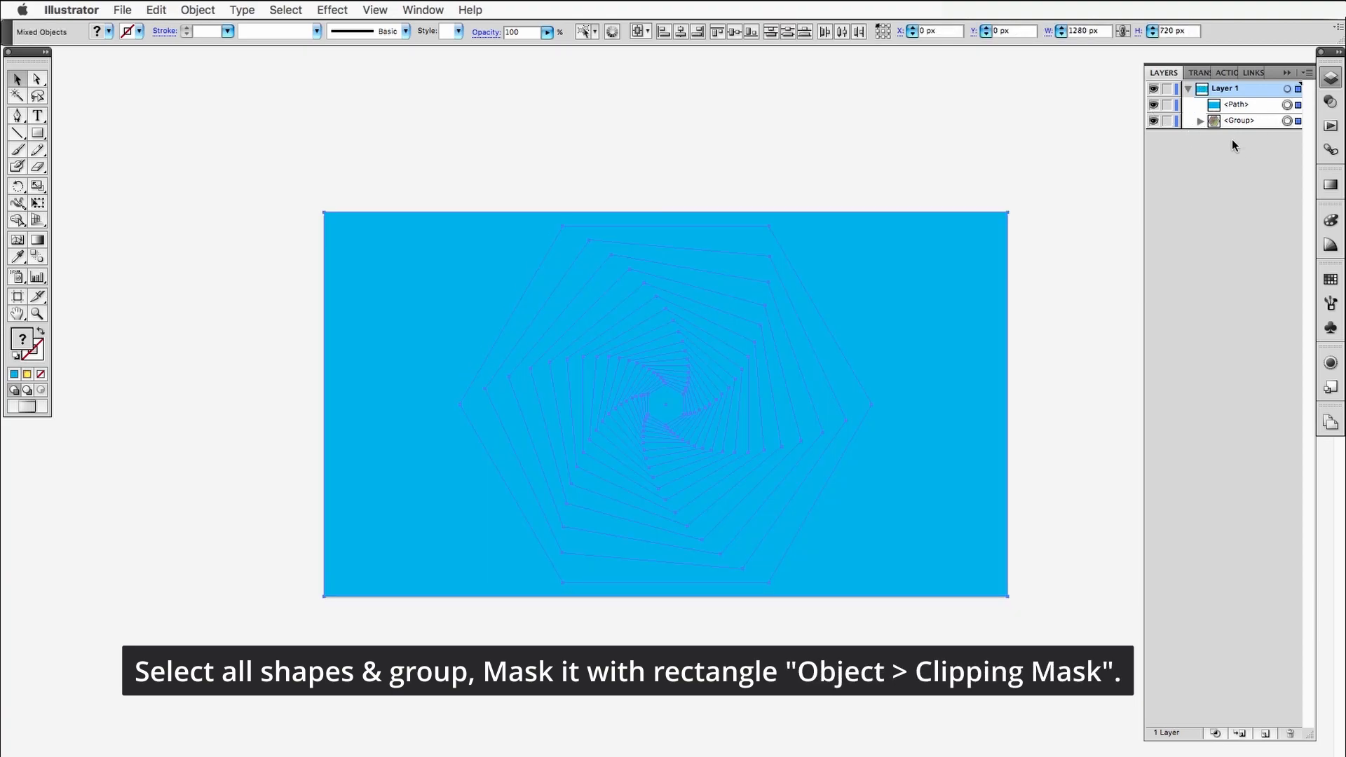
{"action": "key", "text": "super+7"}
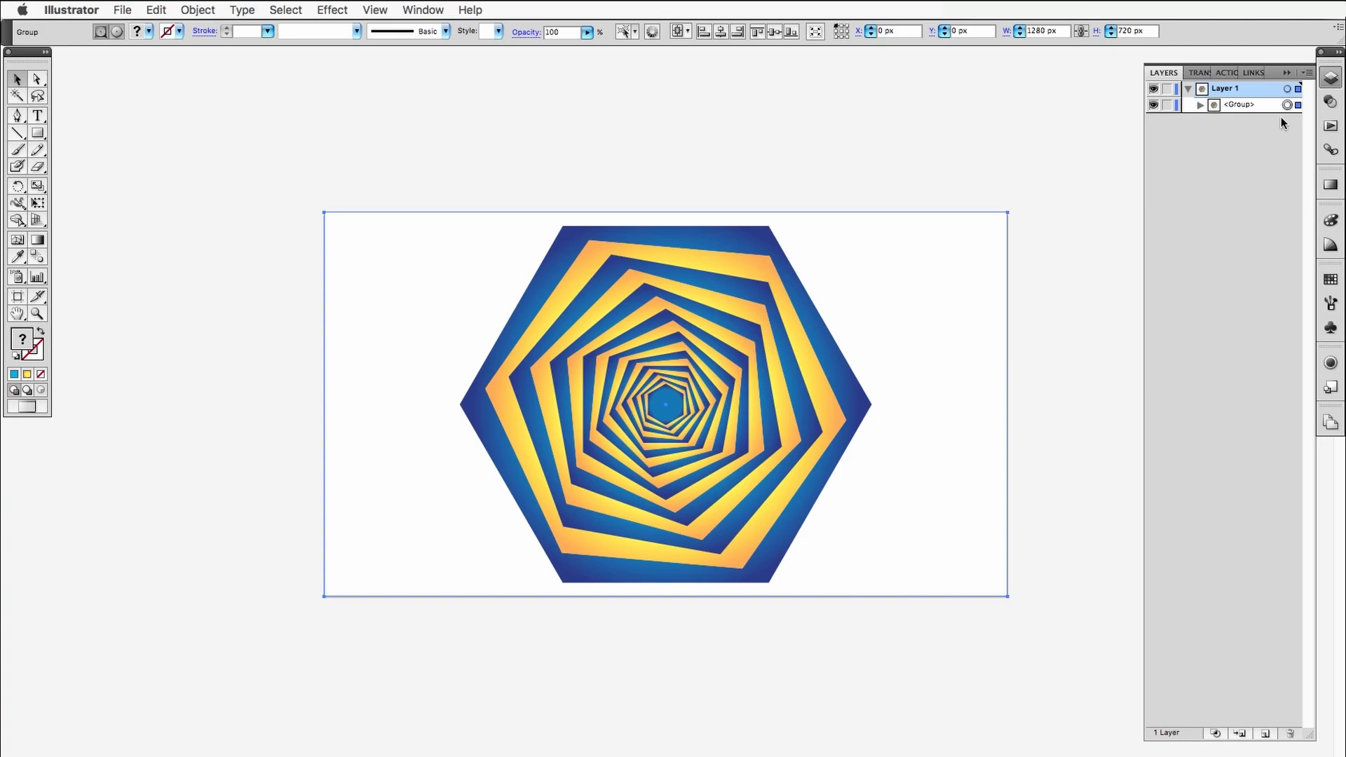
Step: Enlarge the spiral group inside the clipping mask proportionally from its centre to about 1700 × 1472 px, and deselect it
{"action": "left_click", "coordinate": [1199, 105]}
{"action": "left_click", "coordinate": [1287, 137]}
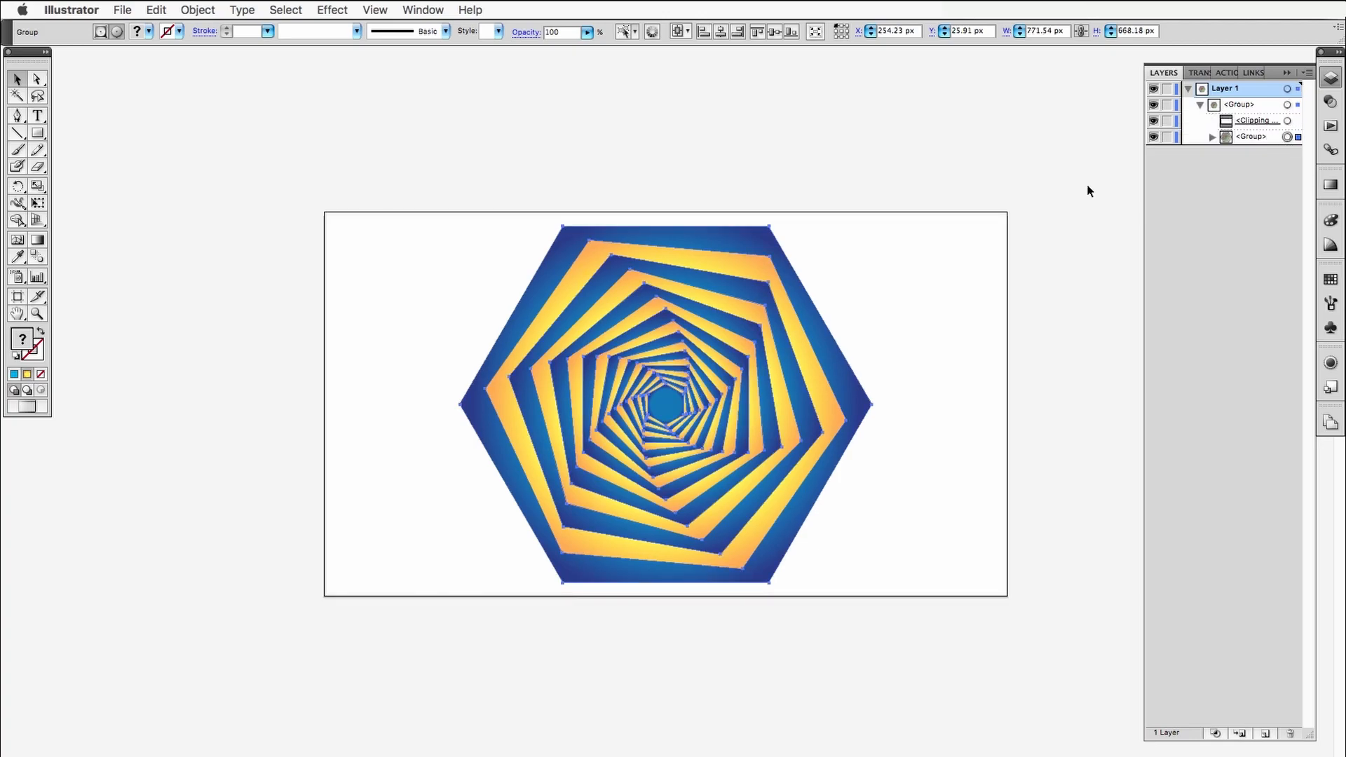
{"action": "key", "text": "e"}
{"action": "left_click_drag", "start_coordinate": [872, 226], "coordinate": [1184, 76]}
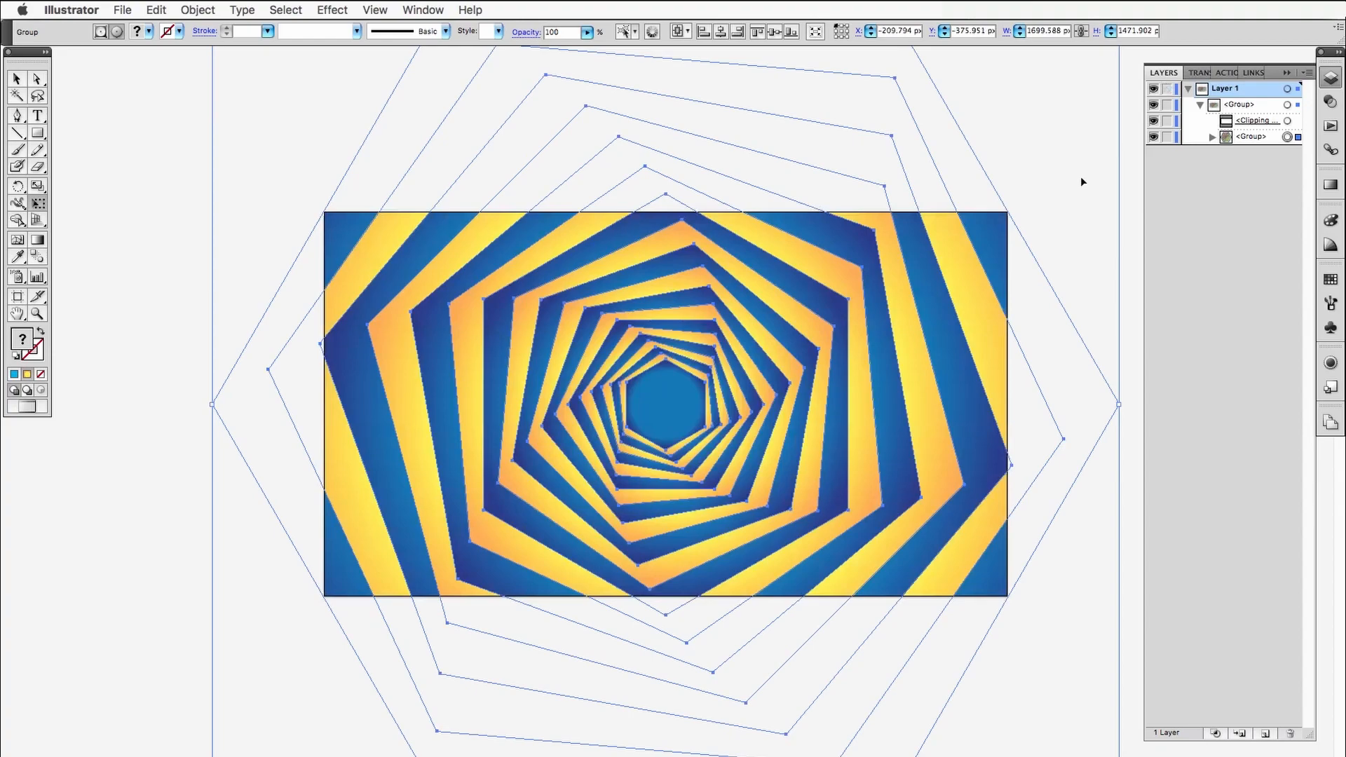
{"action": "left_click", "coordinate": [1060, 197]}
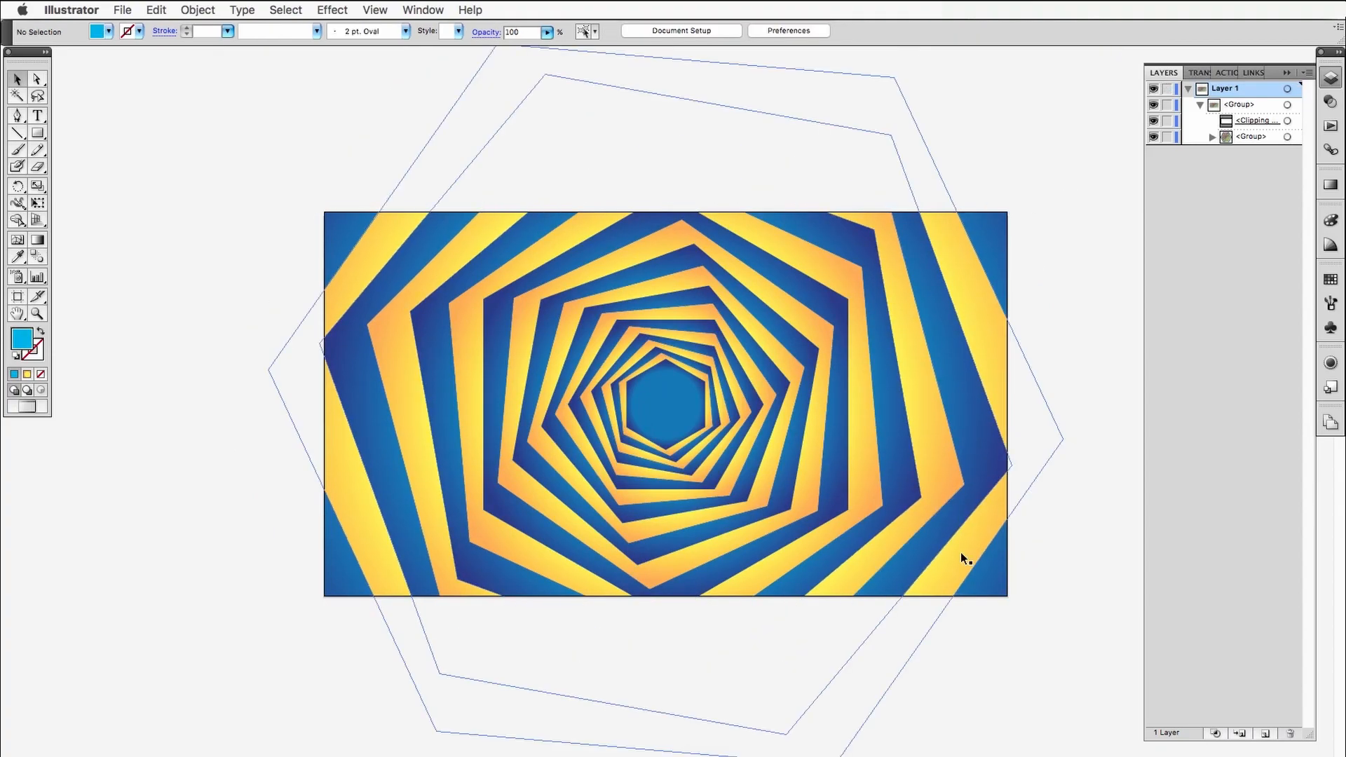